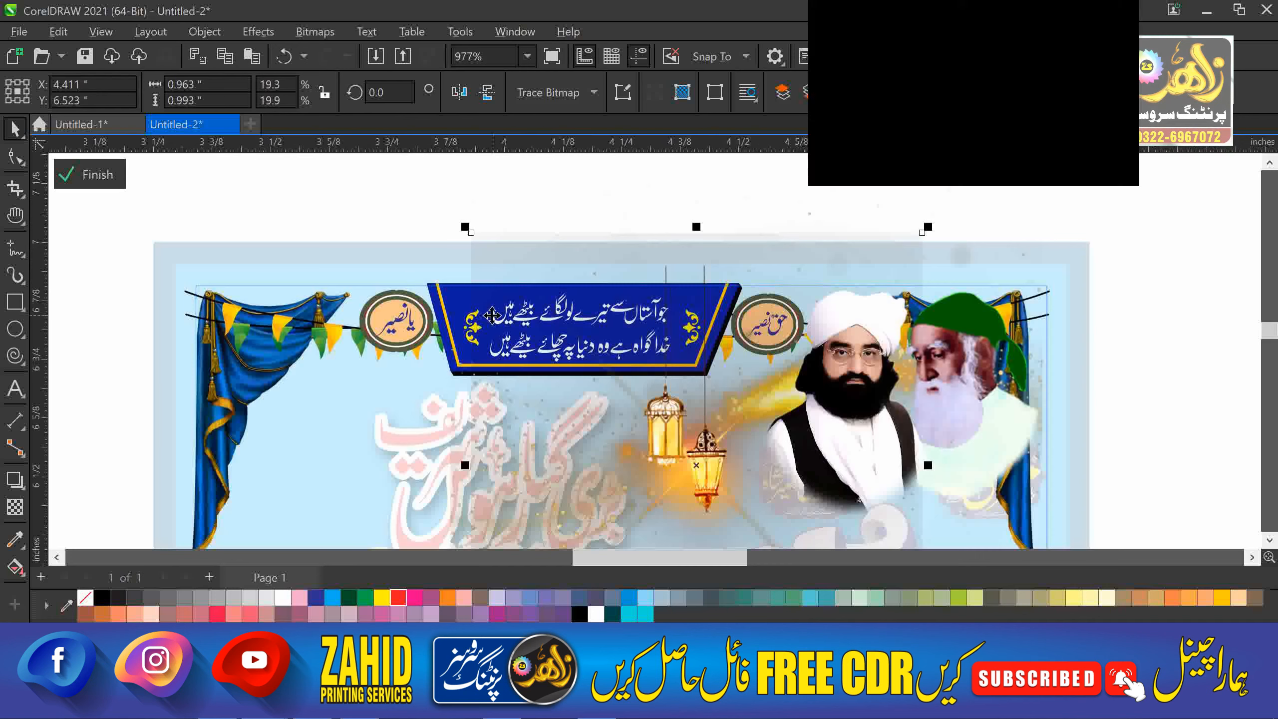
# Ungroup the Ya Naseer medallion and fill its inner oval white.
pyautogui.click(403, 318)
pyautogui.scroll(5, 407, 307)
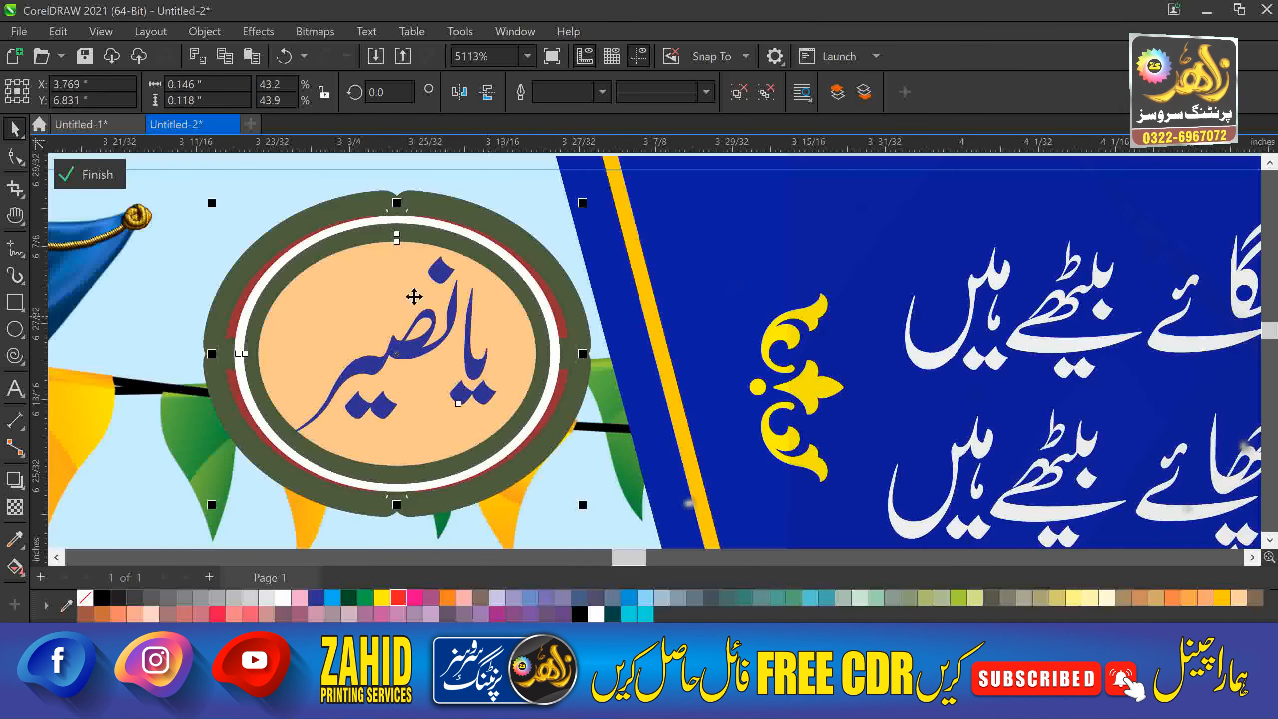
pyautogui.click(732, 92)
pyautogui.press('Escape')
pyautogui.moveTo(291, 300); pyautogui.dragTo(353, 292)
pyautogui.hotkey('ctrl', 'z')
pyautogui.click(297, 331)
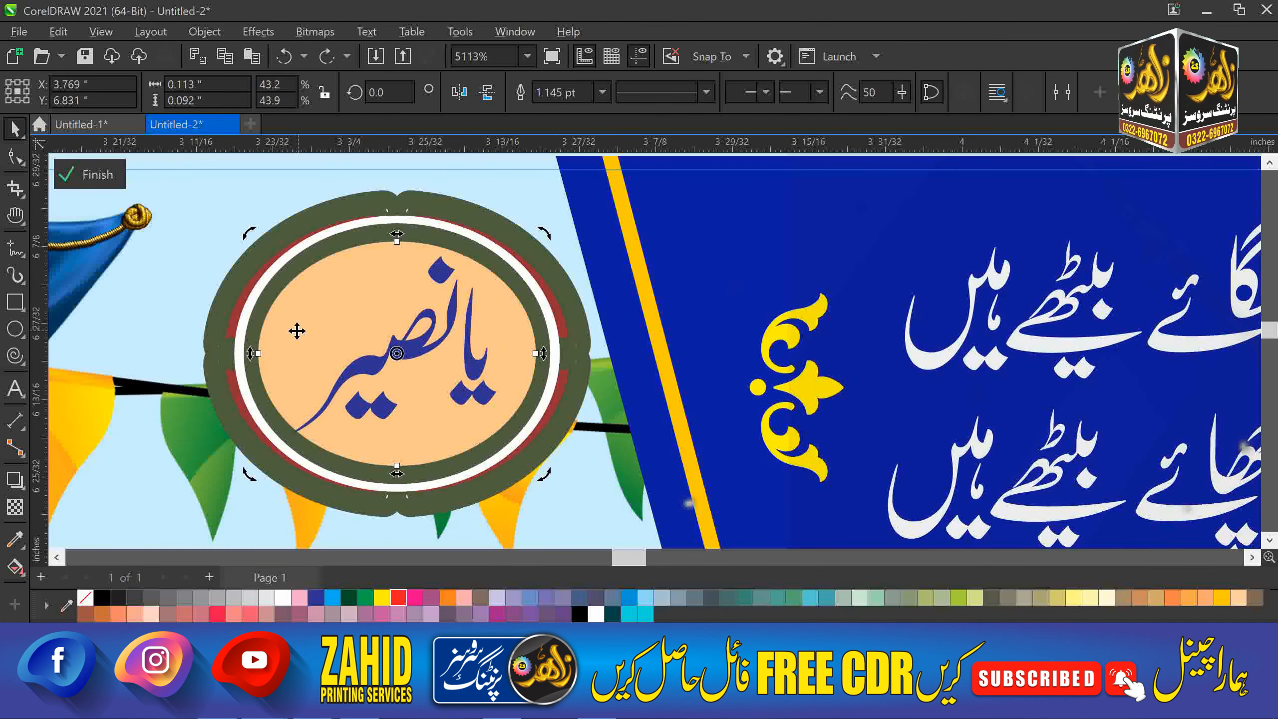
pyautogui.click(316, 598)
pyautogui.click(300, 599)
pyautogui.click(283, 598)
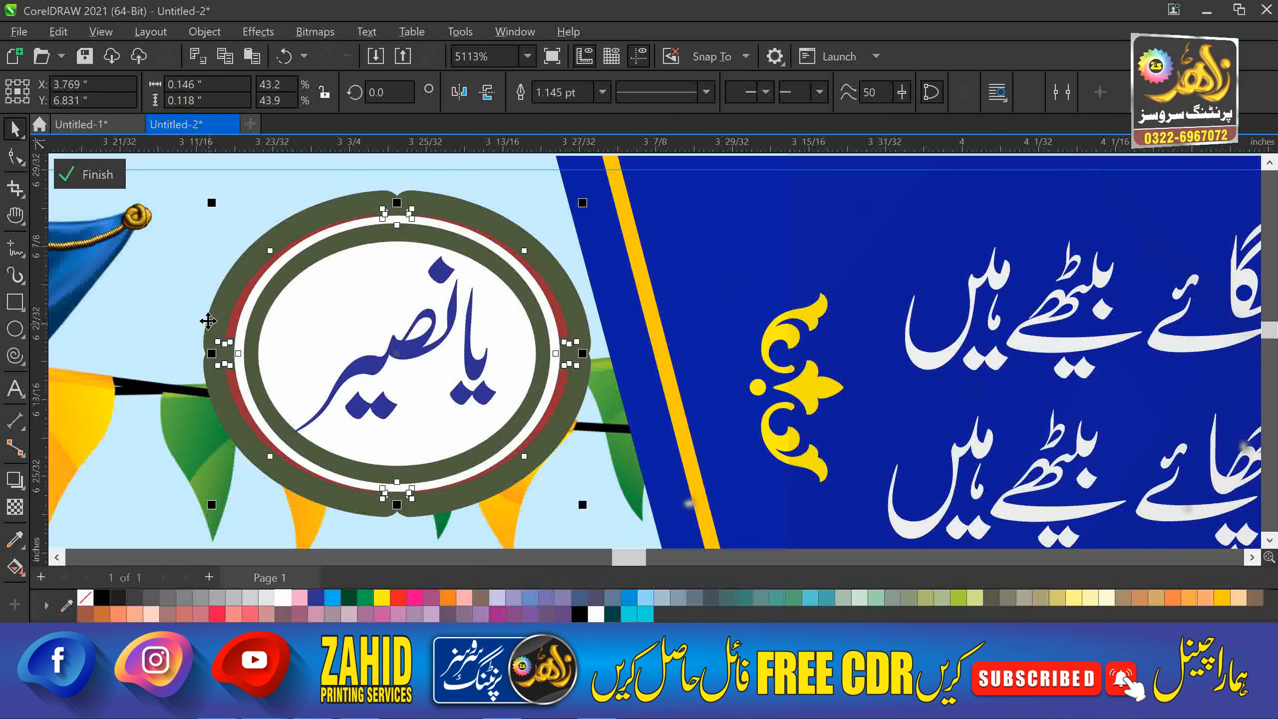
# Give the medallion's oval frame a red outline.
pyautogui.moveTo(209, 321); pyautogui.dragTo(164, 318)
pyautogui.hotkey('ctrl', 'z')
pyautogui.rightClick(413, 599)
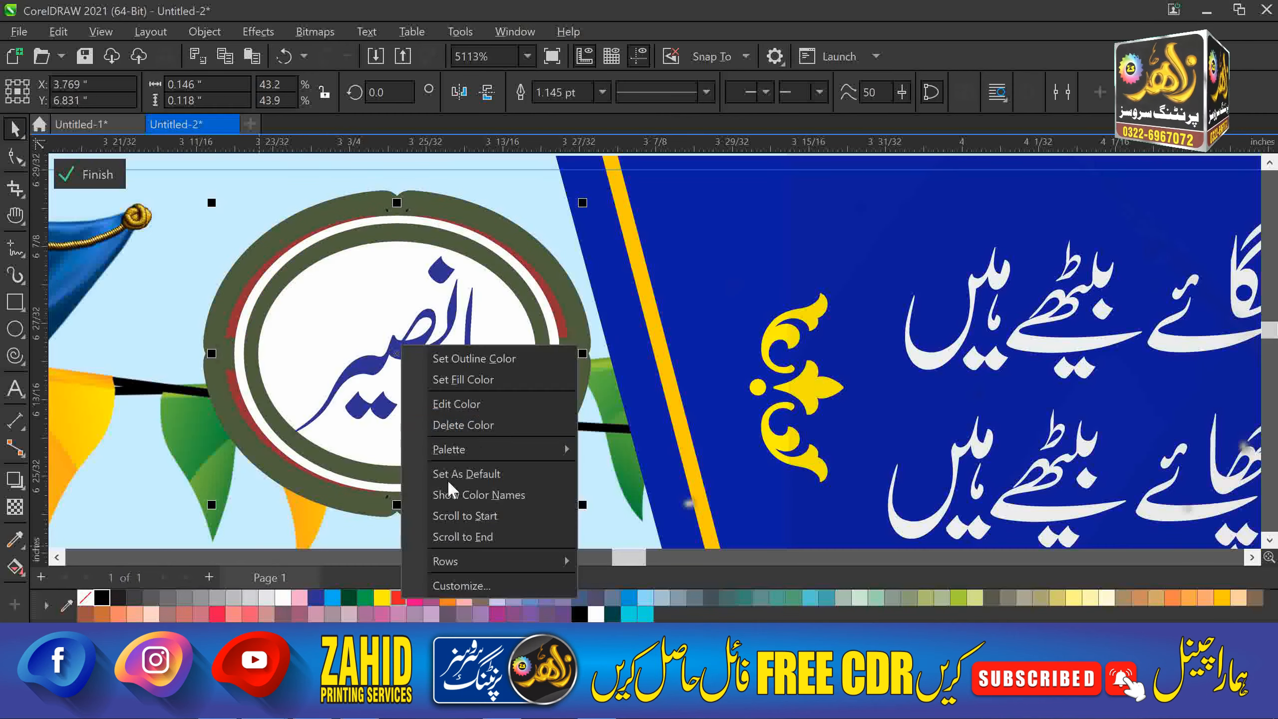
pyautogui.click(474, 355)
pyautogui.scroll(-2, 405, 240)
# Move the bunting and curtain, then separate both portraits and move them off the banner.
pyautogui.moveTo(241, 290); pyautogui.dragTo(240, 205)
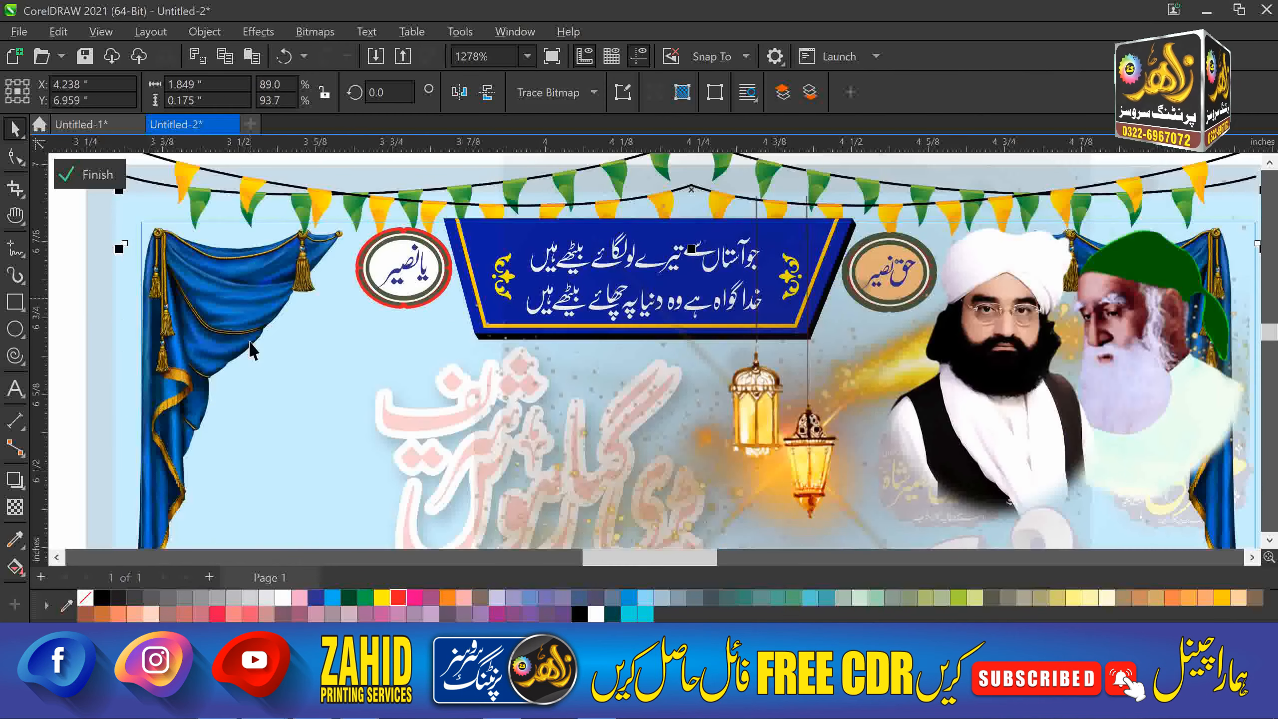
pyautogui.moveTo(250, 346); pyautogui.dragTo(157, 285)
pyautogui.scroll(-1, 455, 383)
pyautogui.moveTo(720, 393); pyautogui.dragTo(827, 306)
pyautogui.click(764, 96)
pyautogui.click(699, 248)
pyautogui.moveTo(1044, 302); pyautogui.dragTo(1100, 229)
pyautogui.moveTo(821, 303); pyautogui.dragTo(980, 262)
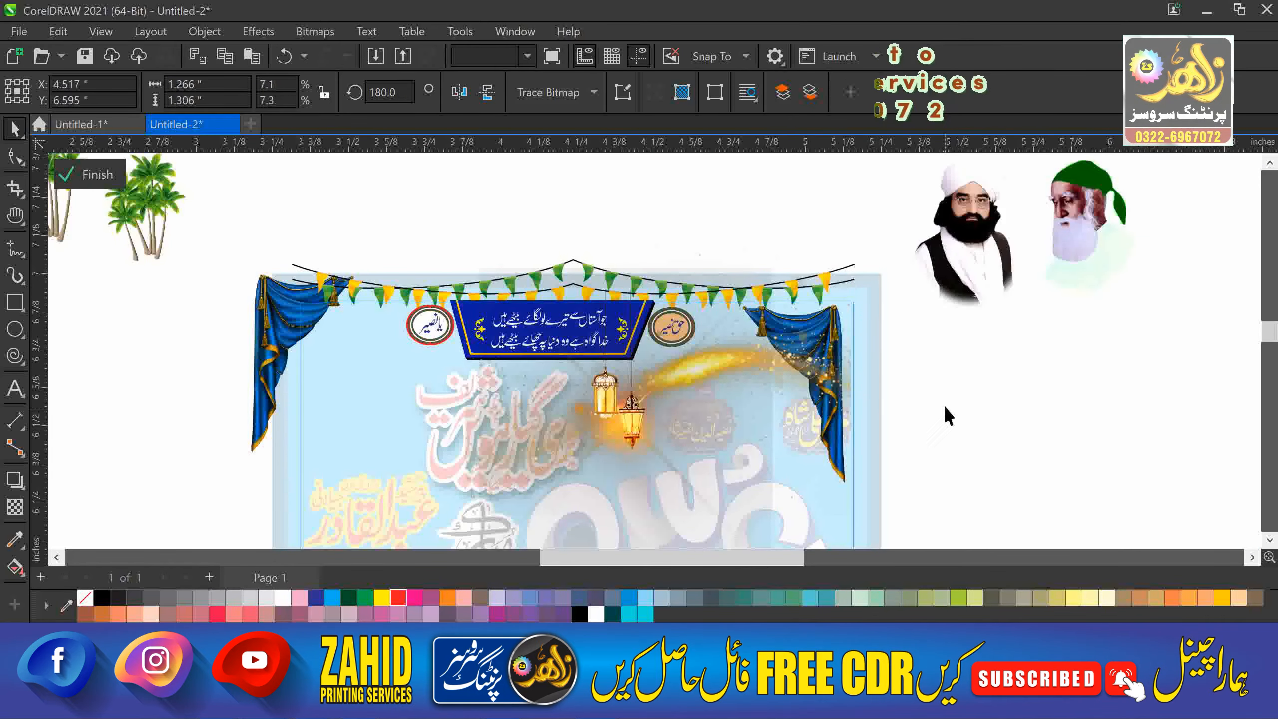
# Move the left palm tree and the turbaned man's portrait off the lower poster.
pyautogui.moveTo(819, 539)
pyautogui.mouseDown()
pyautogui.moveTo(785, 308)
pyautogui.moveTo(1033, 286)
pyautogui.mouseUp()
pyautogui.scroll(-1, 786, 308)
pyautogui.press('space')
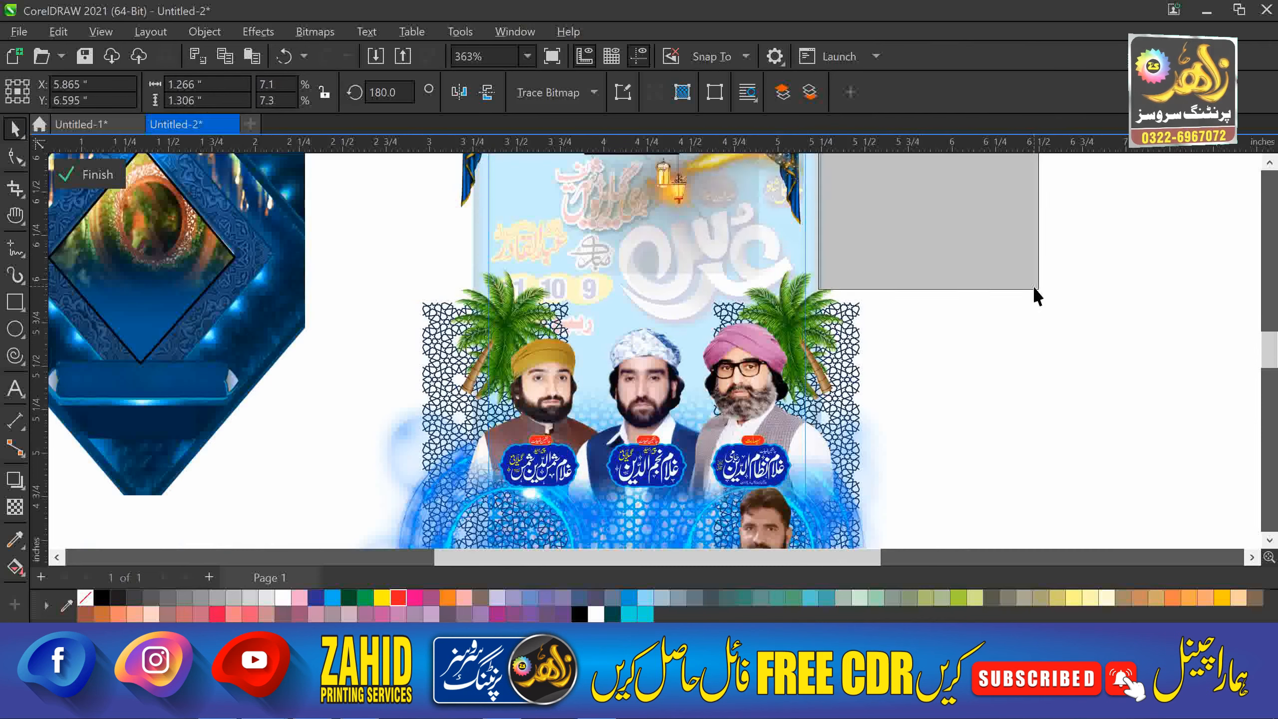
pyautogui.hotkey('ctrl', 'z')
pyautogui.moveTo(518, 307); pyautogui.dragTo(394, 273)
pyautogui.moveTo(838, 313); pyautogui.dragTo(1028, 222)
# Ungroup the right name plate, fill it dark green with yellow text and a lime-green outline.
pyautogui.click(741, 467)
pyautogui.moveTo(907, 442); pyautogui.dragTo(922, 440)
pyautogui.scroll(3, 922, 440)
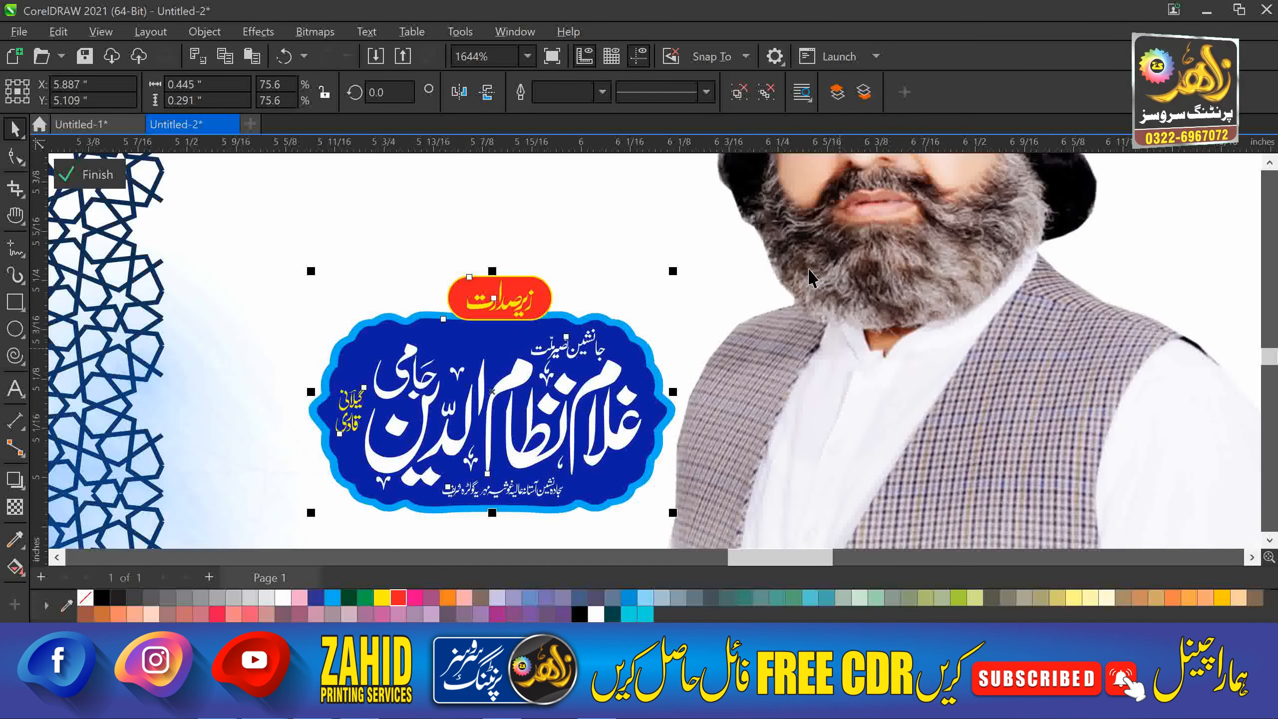
pyautogui.click(748, 97)
pyautogui.click(369, 495)
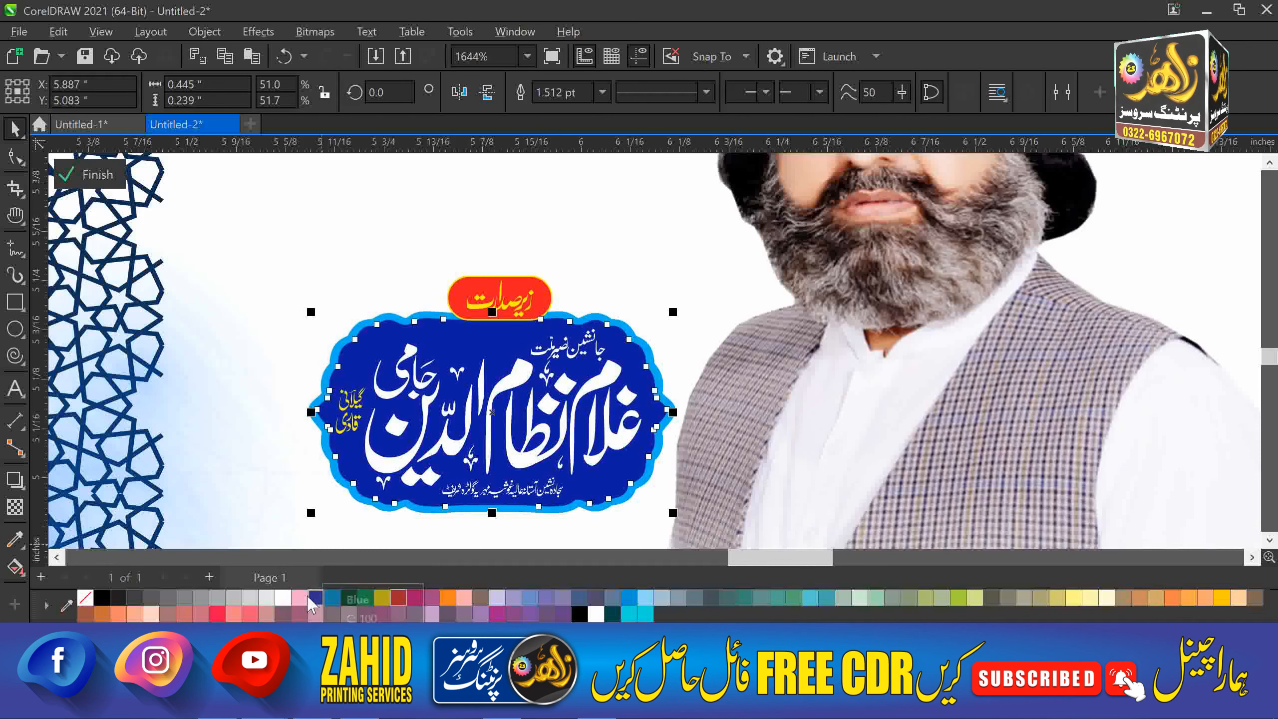
pyautogui.click(353, 597)
pyautogui.click(382, 600)
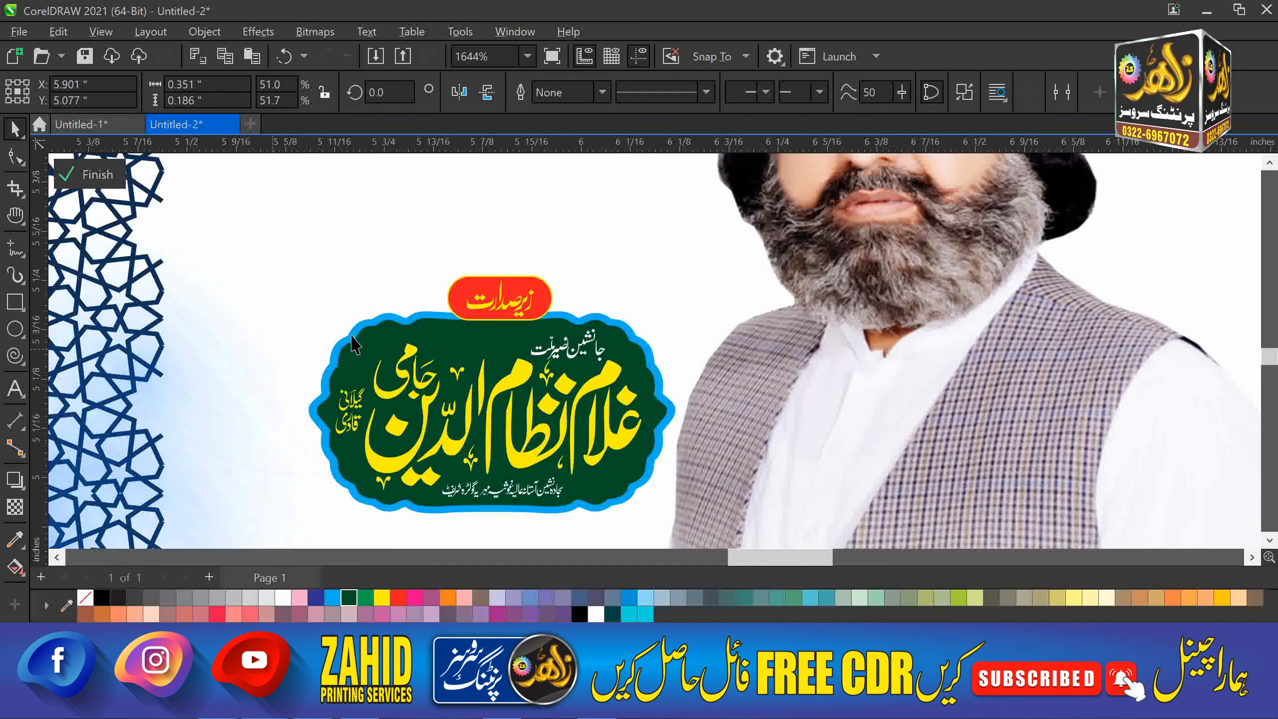
pyautogui.rightClick(962, 596)
pyautogui.click(1011, 354)
# Fill the red badge dark blue and turn the calligraphy text white.
pyautogui.click(463, 275)
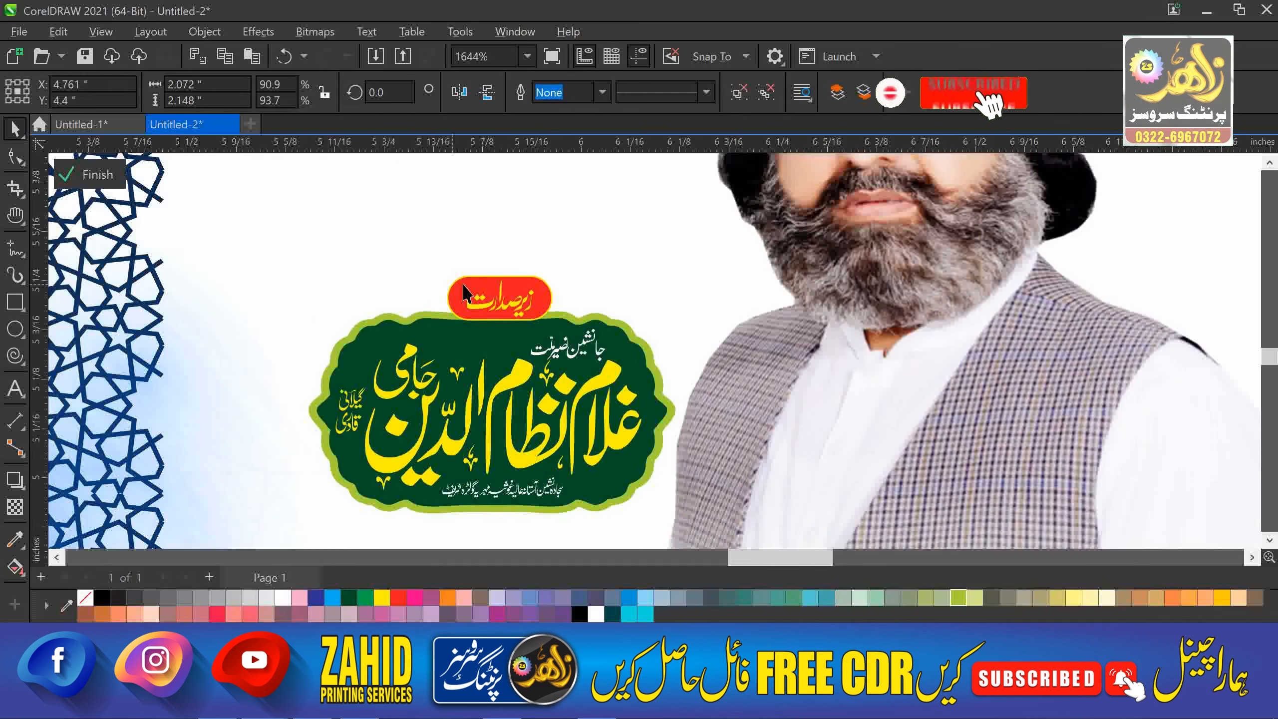
pyautogui.click(464, 288)
pyautogui.click(419, 450)
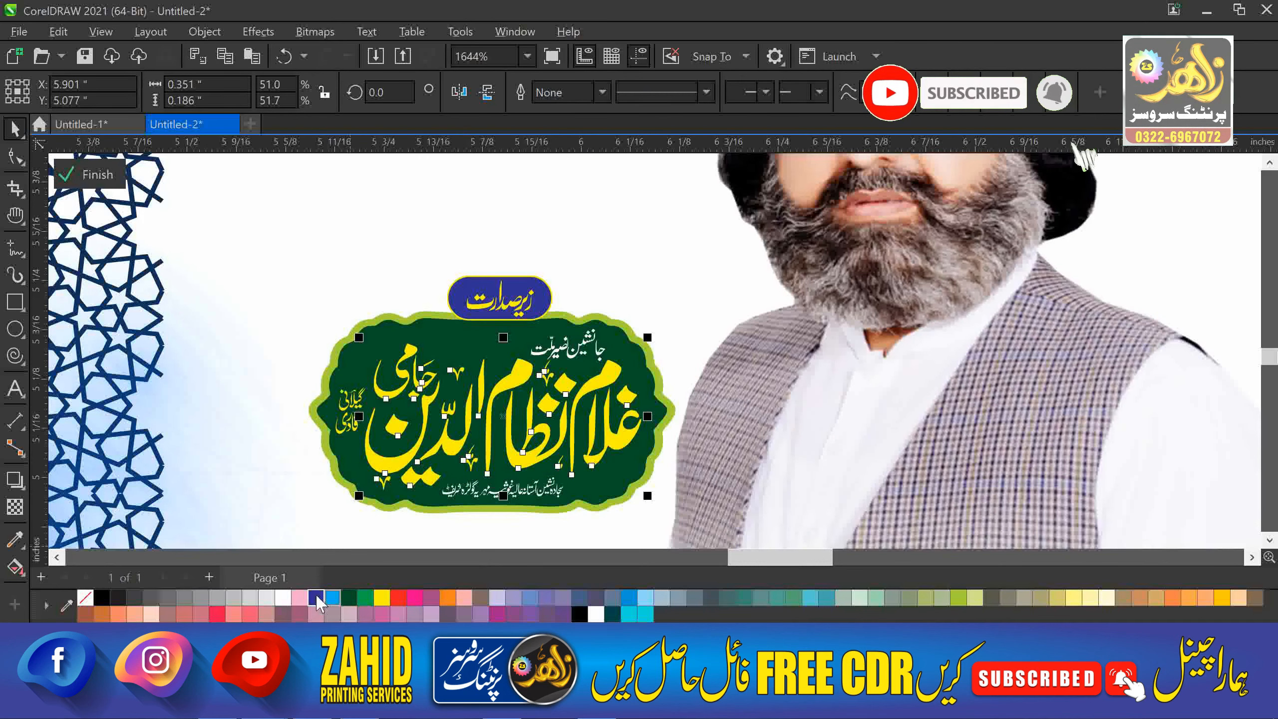
pyautogui.click(284, 597)
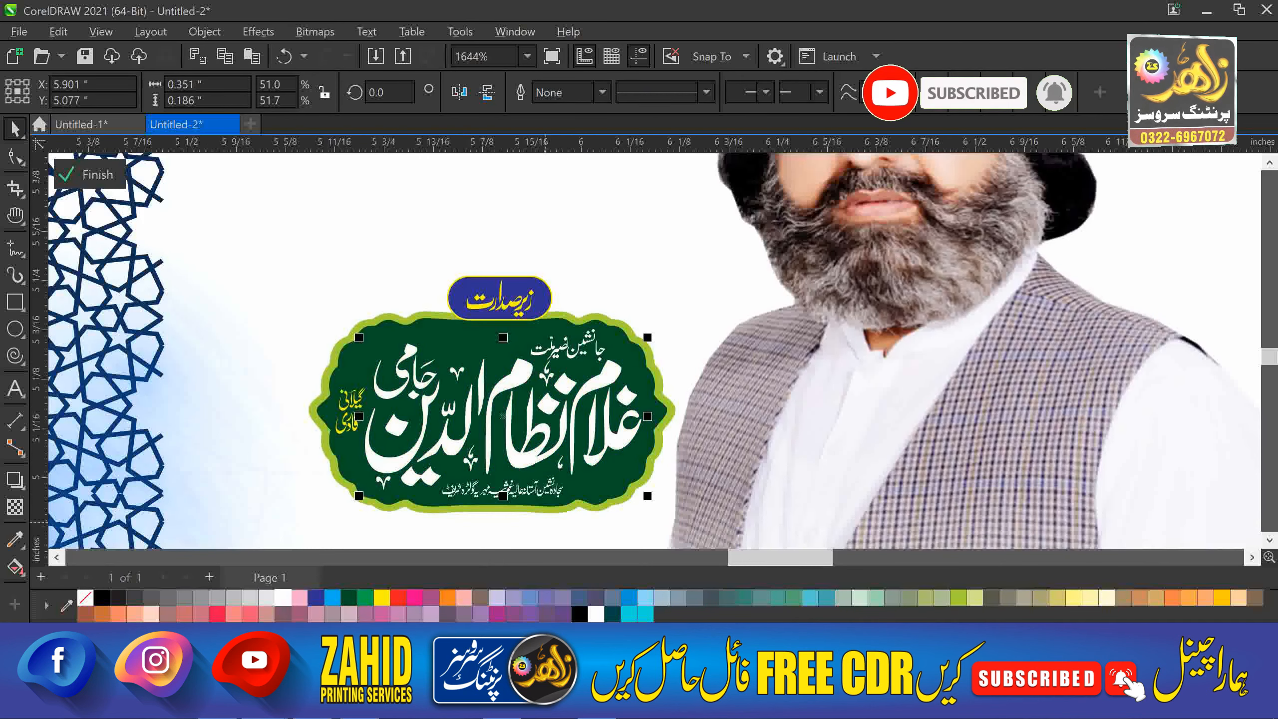
# Move the white-cap man's photo left and place a name plate onto it.
pyautogui.press('h')
pyautogui.moveTo(65, 402); pyautogui.dragTo(795, 340)
pyautogui.scroll(-3, 796, 340)
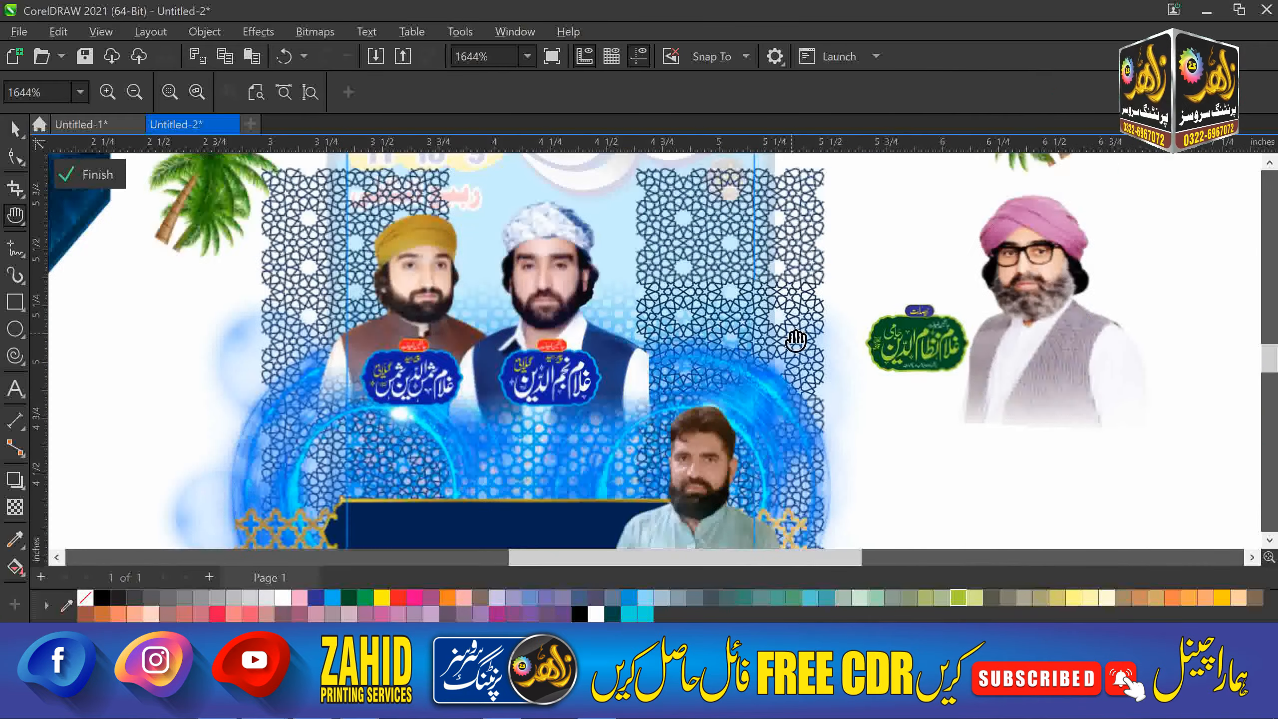
pyautogui.press('space')
pyautogui.click(553, 278)
pyautogui.press('h')
pyautogui.moveTo(558, 276); pyautogui.dragTo(1107, 279)
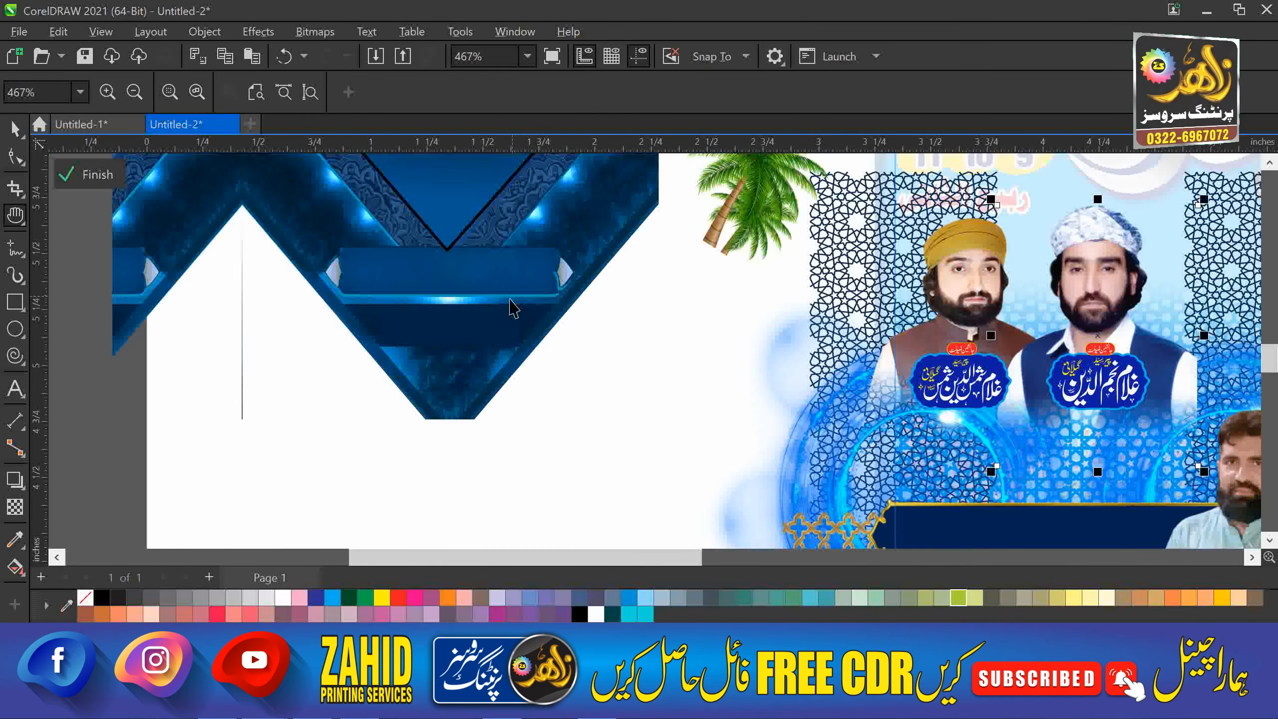
pyautogui.press('space')
pyautogui.moveTo(511, 302); pyautogui.dragTo(365, 126)
pyautogui.moveTo(1094, 280); pyautogui.dragTo(632, 292)
pyautogui.moveTo(1002, 307); pyautogui.dragTo(1200, 426)
pyautogui.moveTo(1102, 402); pyautogui.dragTo(642, 404)
# Ungroup that name plate and fill its lettering dark green.
pyautogui.scroll(3, 634, 403)
pyautogui.press('Escape')
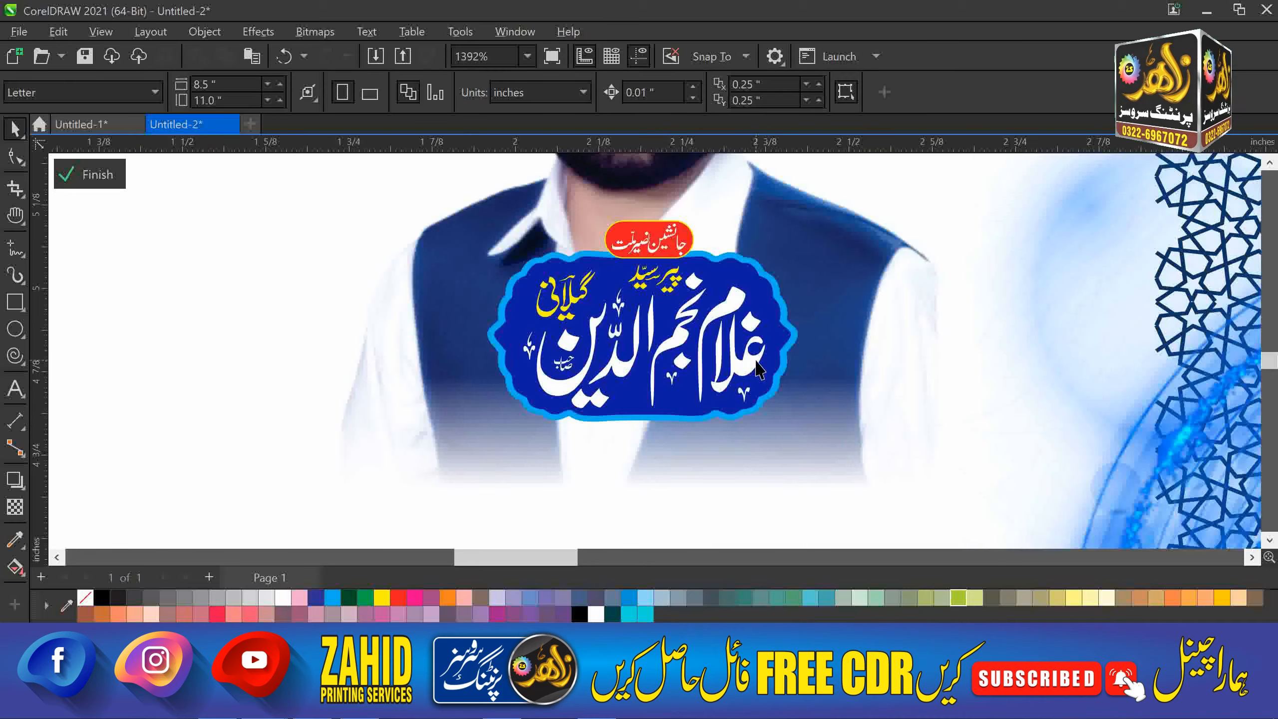
pyautogui.click(756, 362)
pyautogui.click(755, 100)
pyautogui.press('Escape')
pyautogui.click(756, 376)
pyautogui.moveTo(194, 481); pyautogui.dragTo(578, 364)
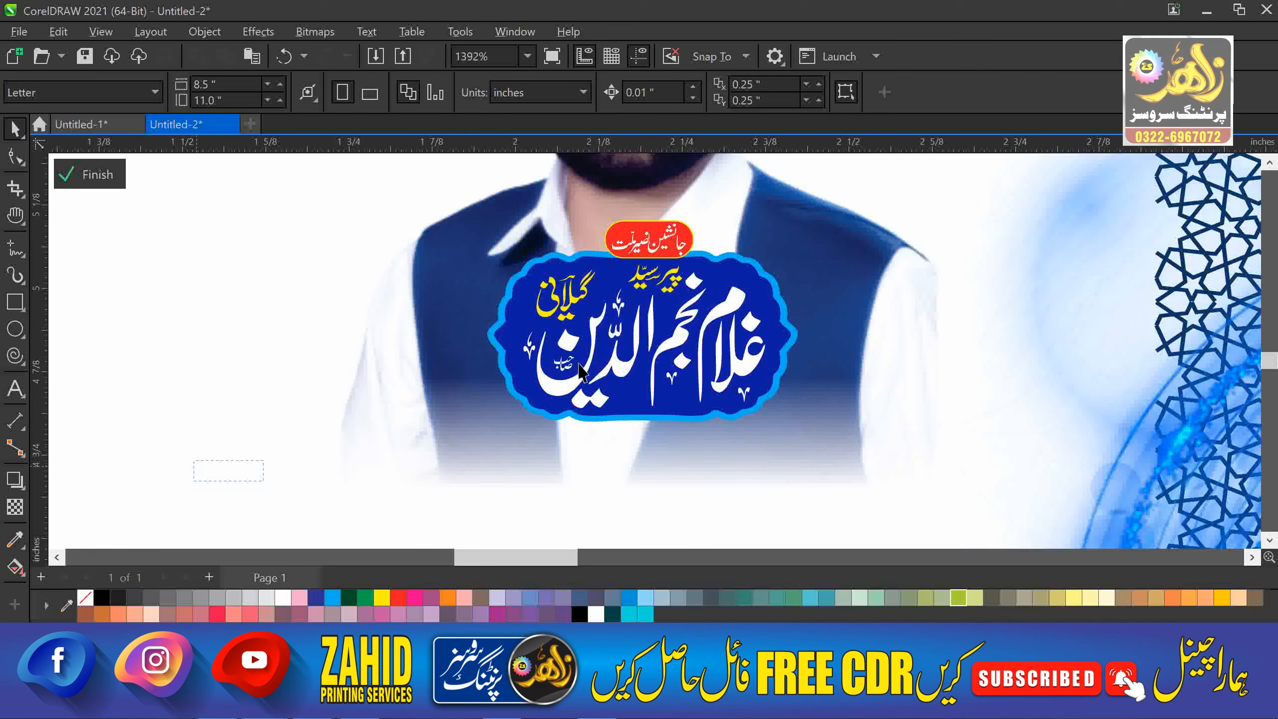
pyautogui.moveTo(836, 263); pyautogui.dragTo(837, 262)
pyautogui.click(349, 597)
# Fill the plate shape yellow-green and give it a yellow outline.
pyautogui.click(511, 401)
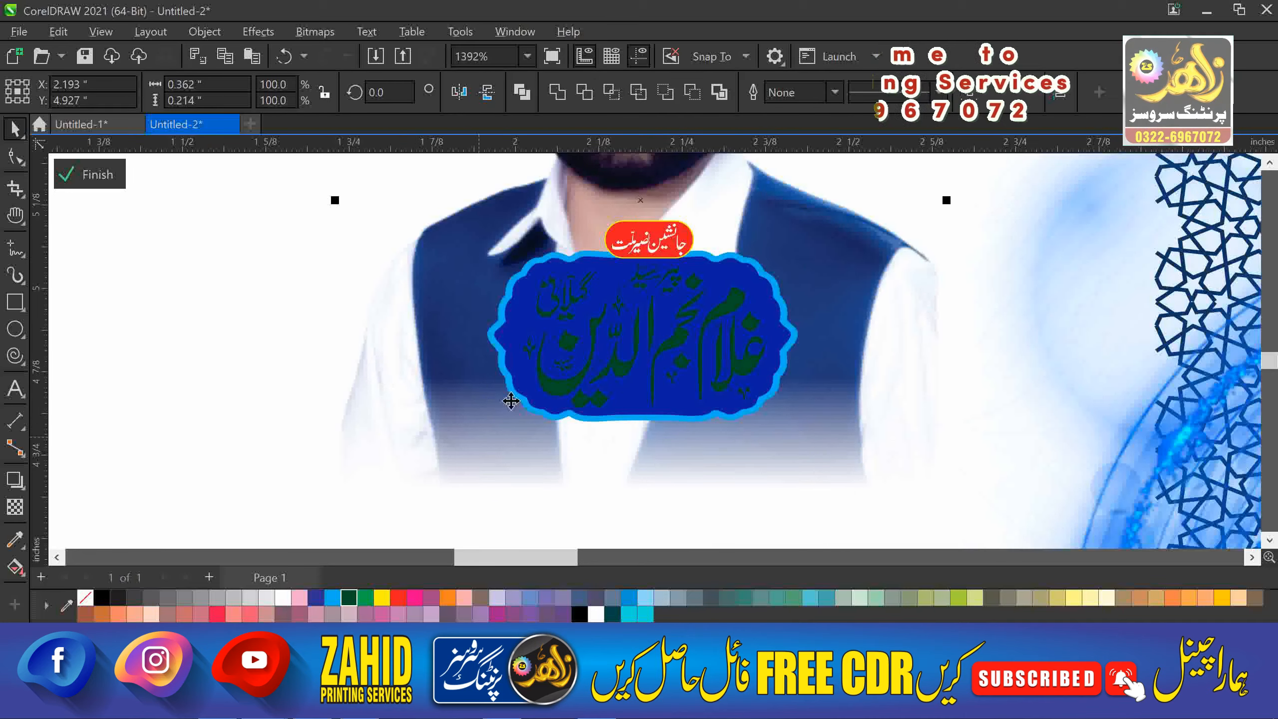
pyautogui.click(517, 398)
pyautogui.click(958, 598)
pyautogui.click(553, 393)
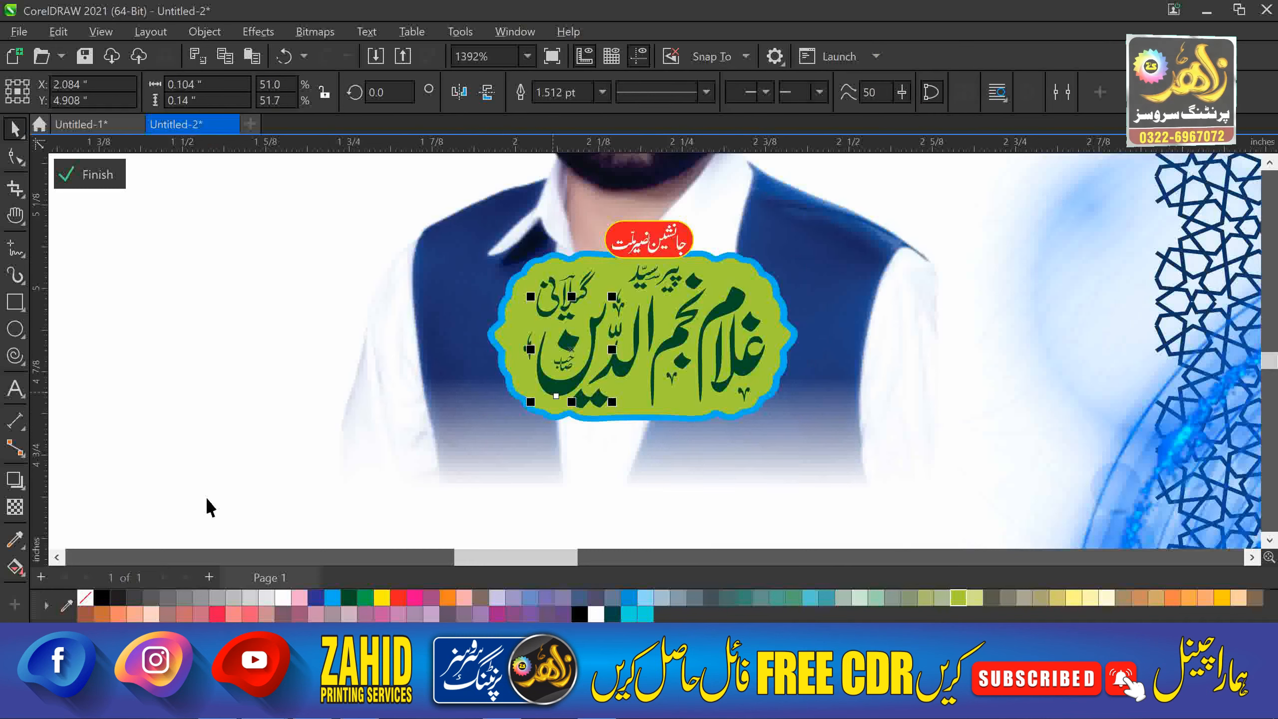
pyautogui.moveTo(849, 261); pyautogui.dragTo(849, 261)
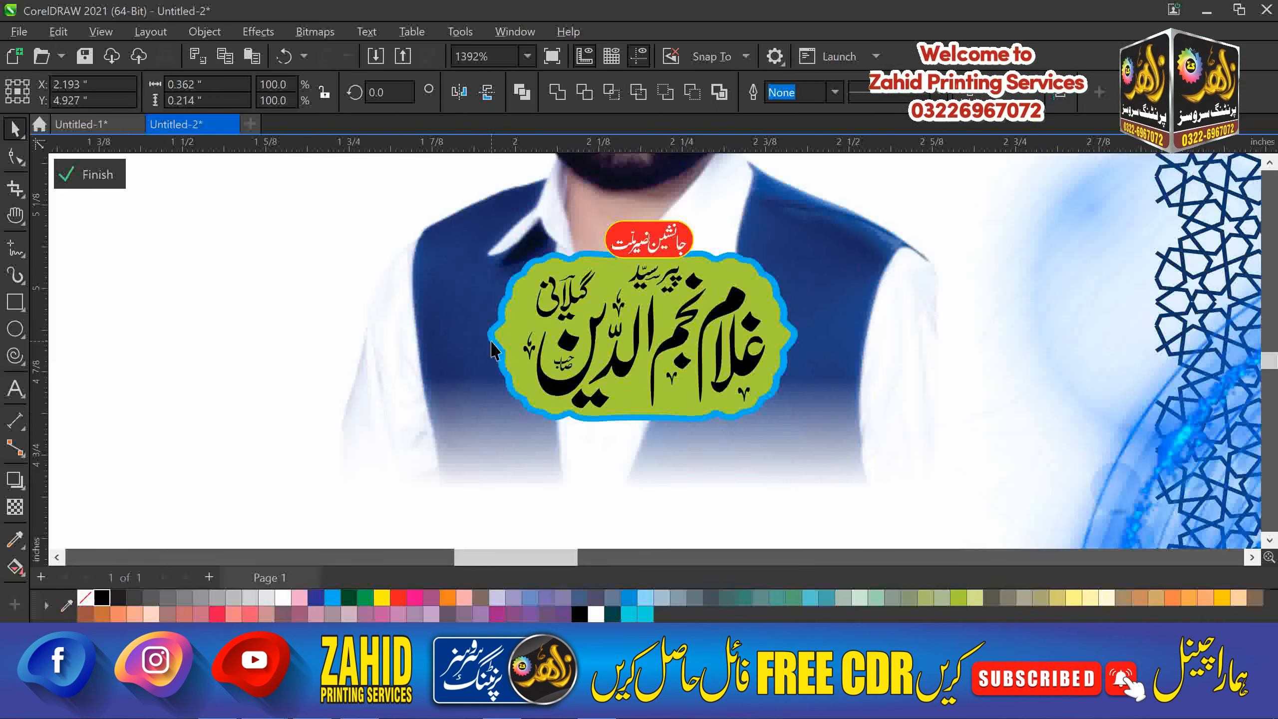
pyautogui.rightClick(382, 598)
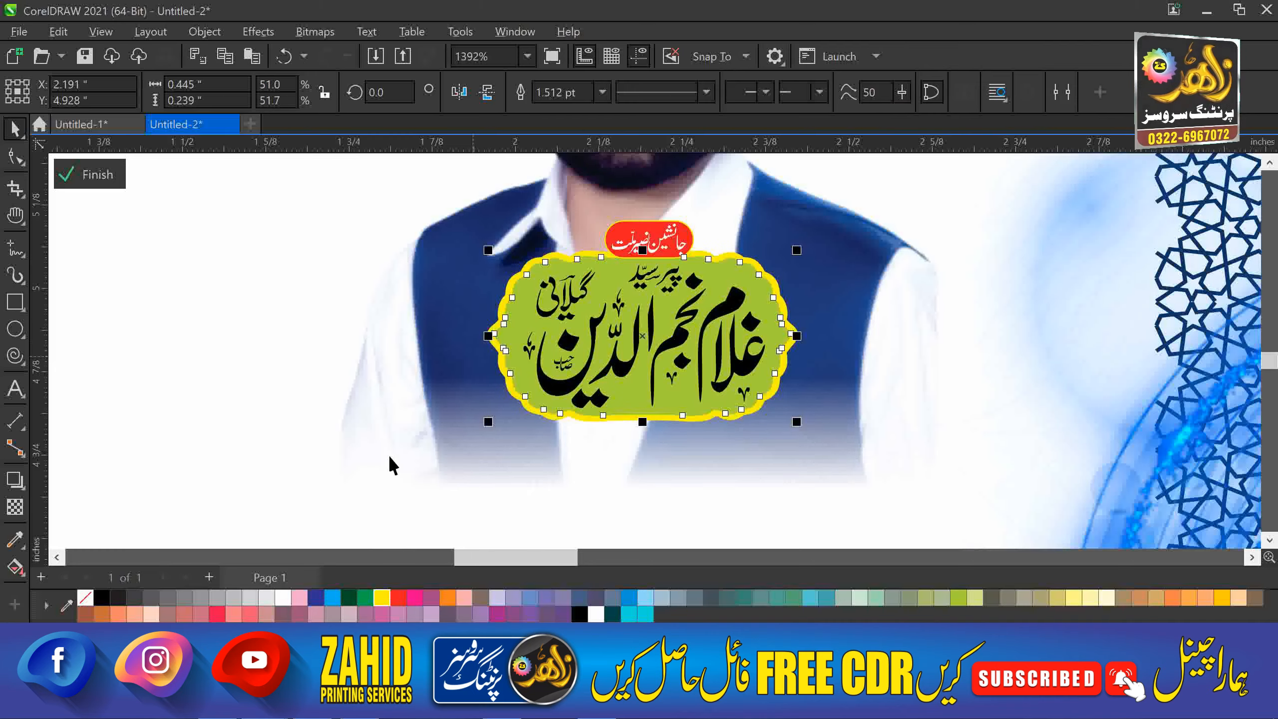
pyautogui.click(451, 453)
pyautogui.scroll(-3, 451, 453)
pyautogui.click(880, 265)
# Move the turbaned portrait to the left of the other portrait.
pyautogui.moveTo(881, 265); pyautogui.dragTo(360, 312)
pyautogui.click(161, 411)
pyautogui.press('F2')
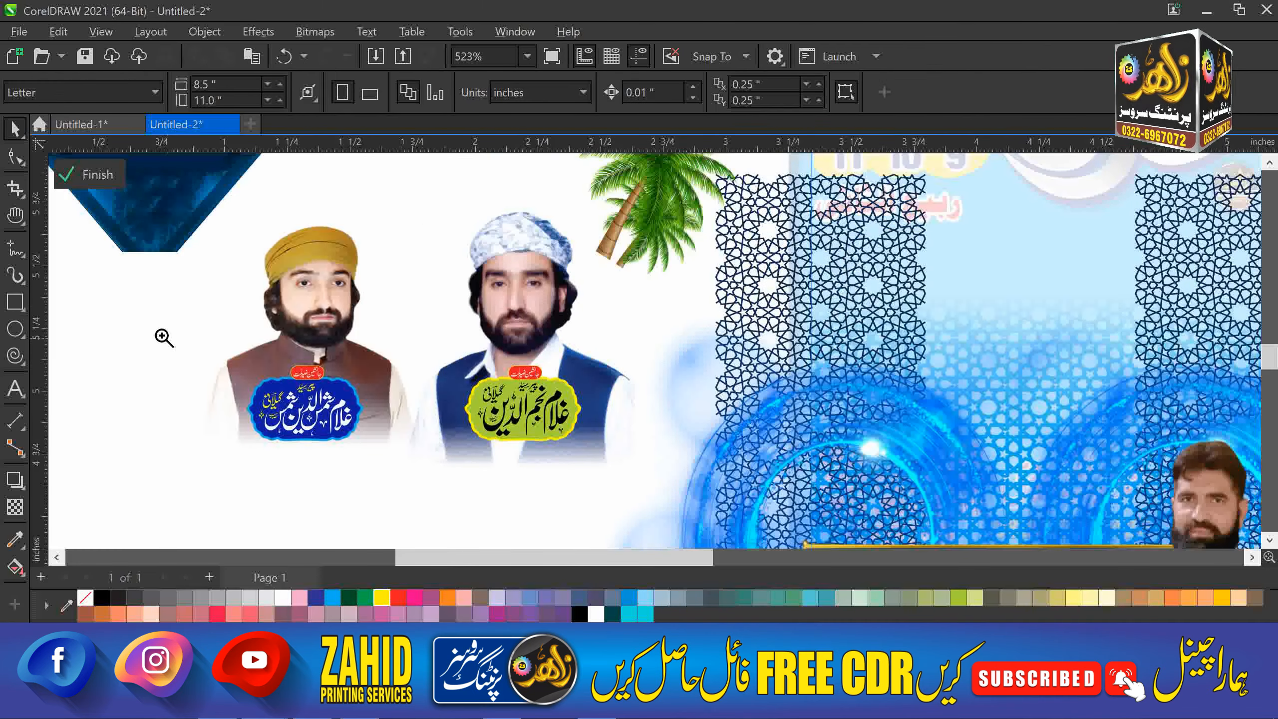
pyautogui.moveTo(162, 337); pyautogui.dragTo(642, 443)
# Ungroup the blue name plate, fill it light blue with dark-blue lettering.
pyautogui.click(459, 372)
pyautogui.click(737, 94)
pyautogui.click(705, 206)
pyautogui.click(485, 380)
pyautogui.click(496, 358)
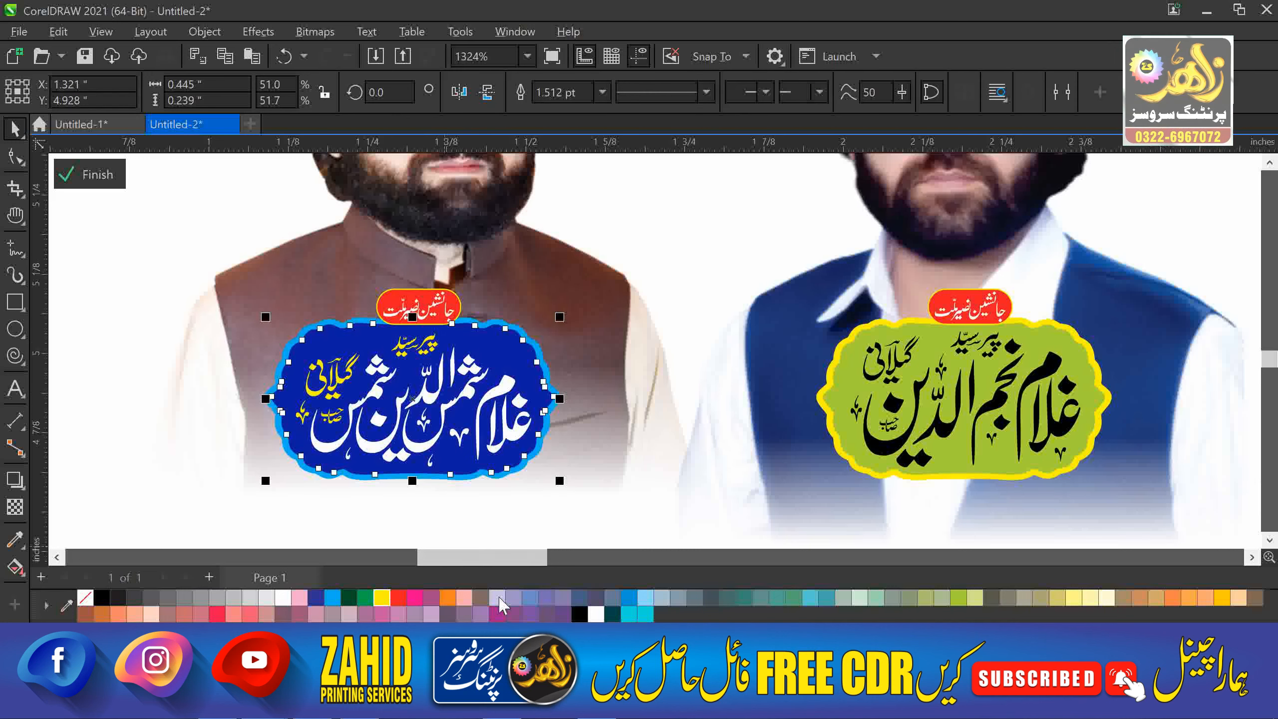
pyautogui.click(645, 598)
pyautogui.click(316, 598)
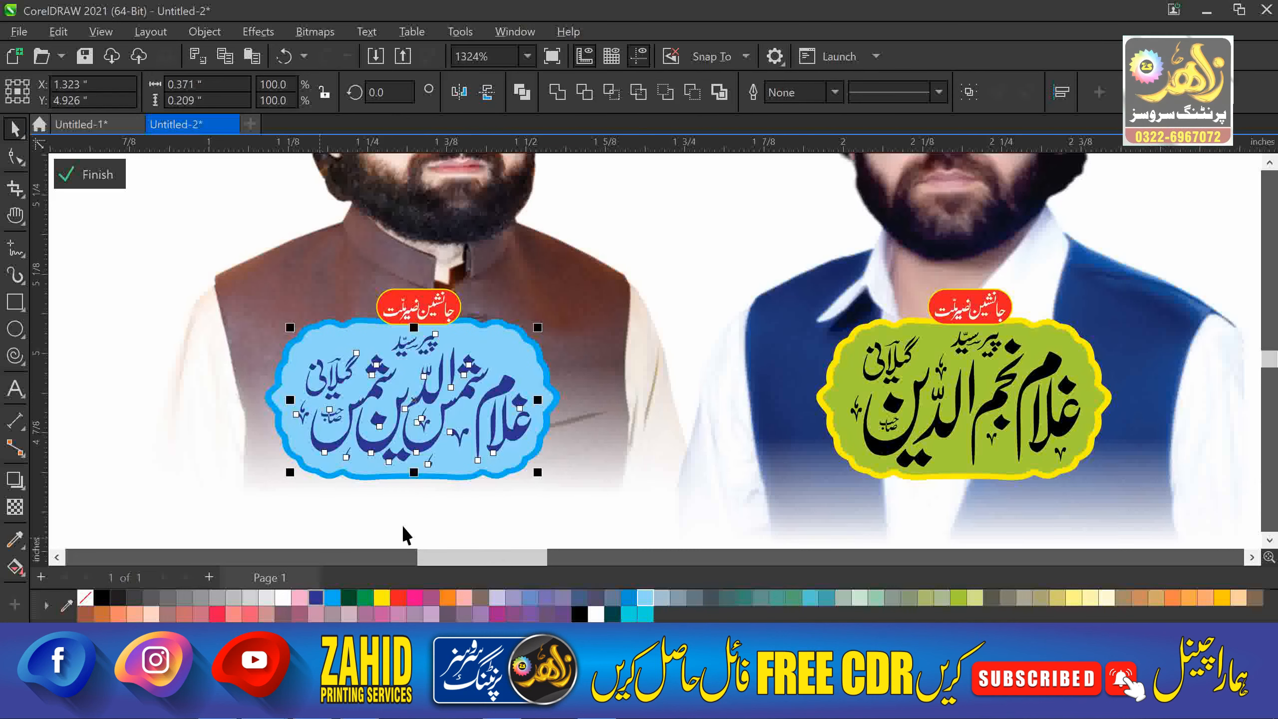
# Fill the red badge above the plate dark blue.
pyautogui.click(455, 316)
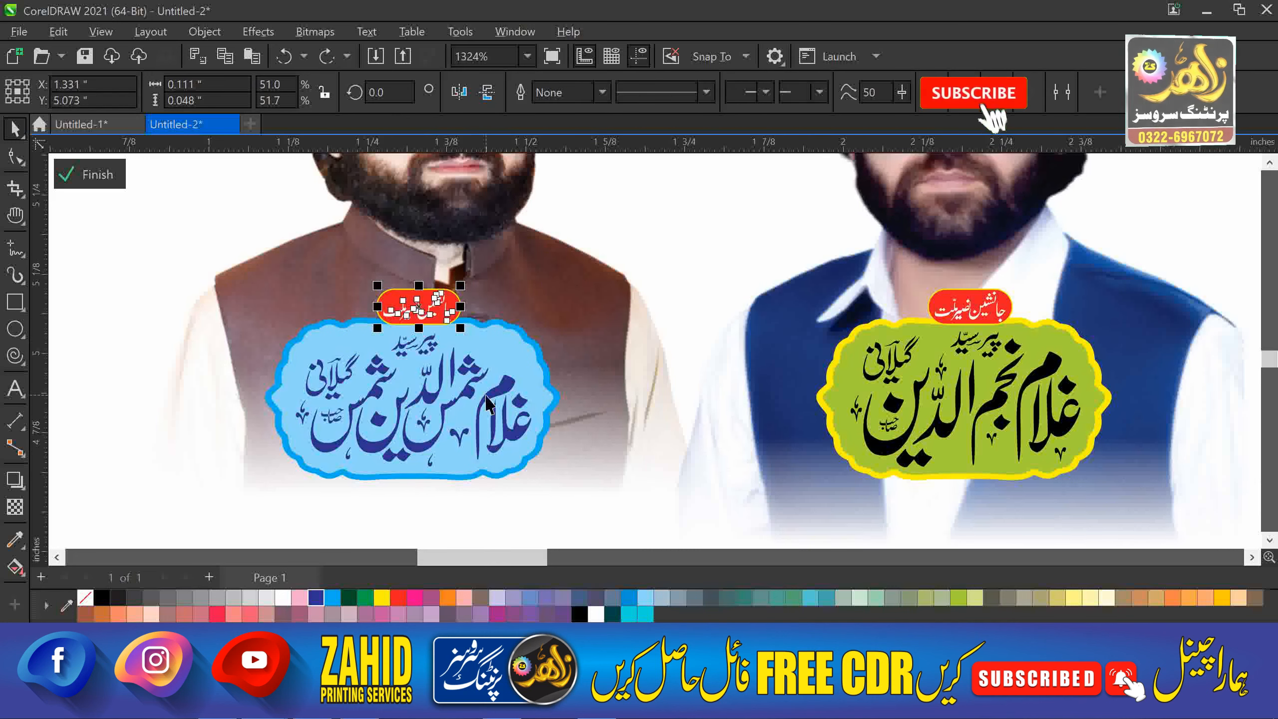
pyautogui.click(295, 310)
pyautogui.click(387, 305)
pyautogui.click(316, 598)
pyautogui.click(431, 277)
pyautogui.scroll(-2, 431, 321)
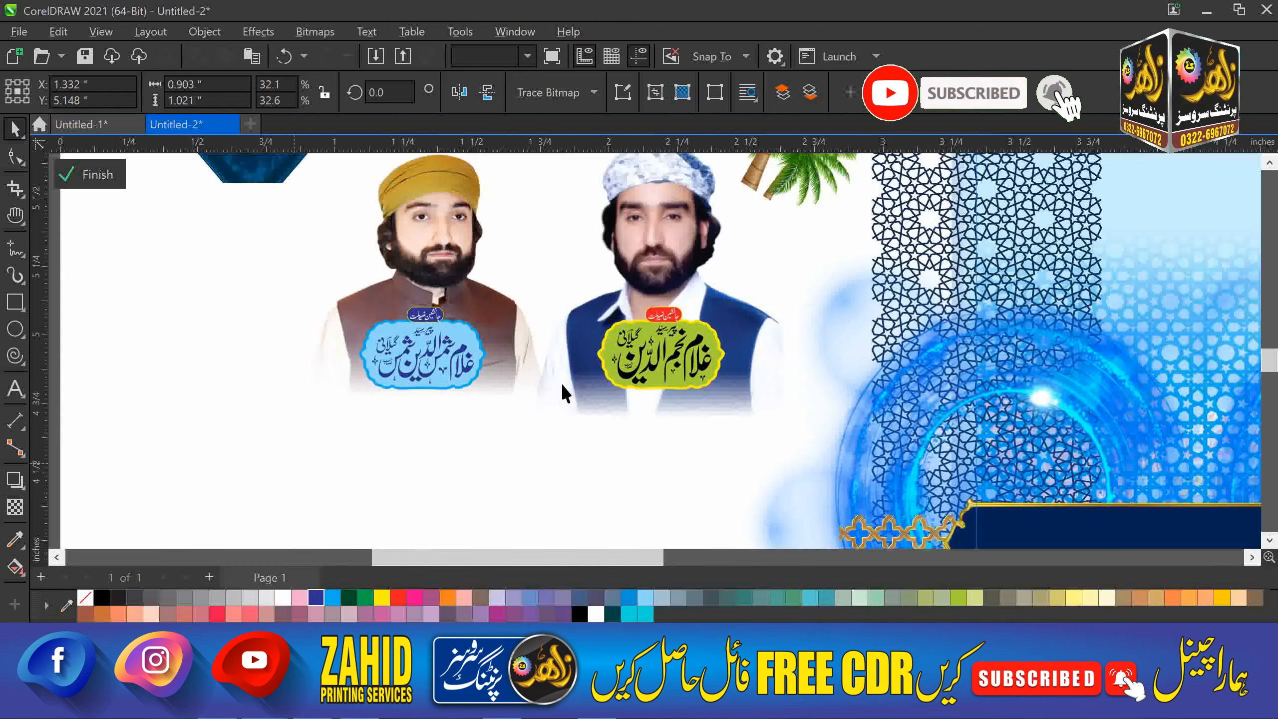
# Shift the blue glow, lattice patterns and standing man's photo, undoing some of the moves.
pyautogui.scroll(-1, 571, 346)
pyautogui.moveTo(732, 373); pyautogui.dragTo(414, 456)
pyautogui.moveTo(779, 303); pyautogui.dragTo(549, 308)
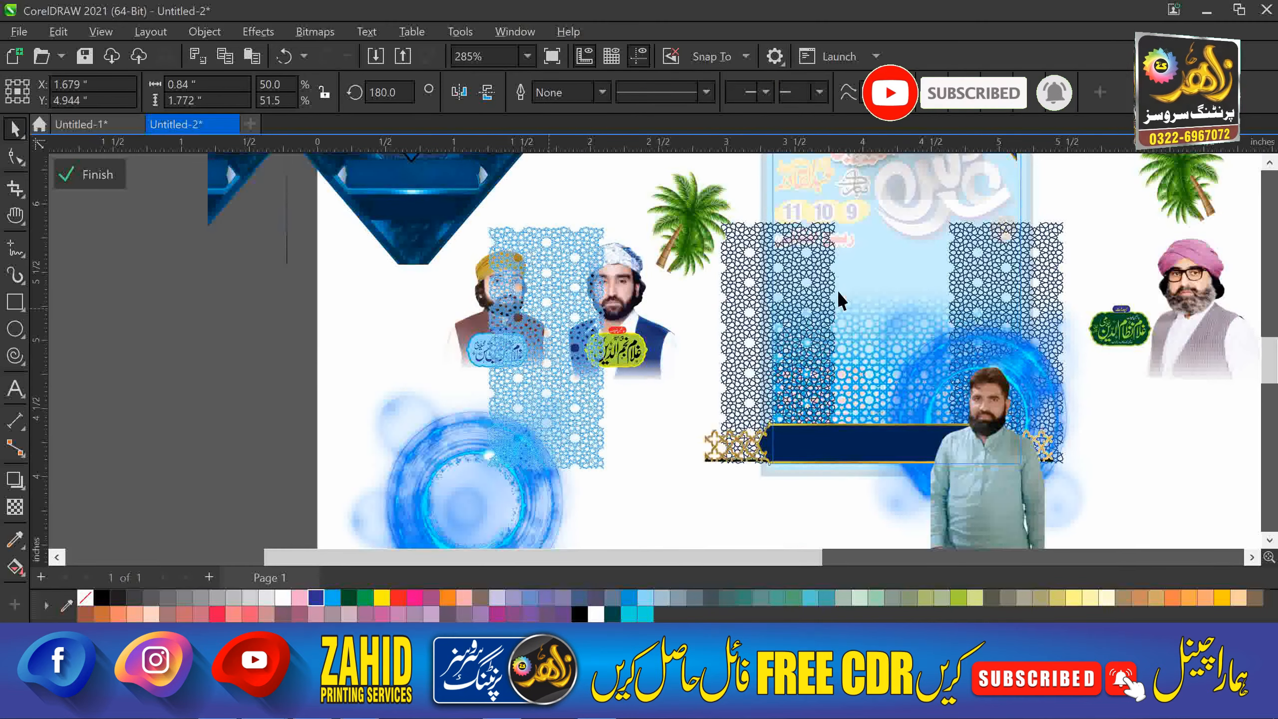
pyautogui.moveTo(985, 297); pyautogui.dragTo(1079, 272)
pyautogui.moveTo(817, 343); pyautogui.dragTo(623, 357)
pyautogui.hotkey('ctrl', 'z')
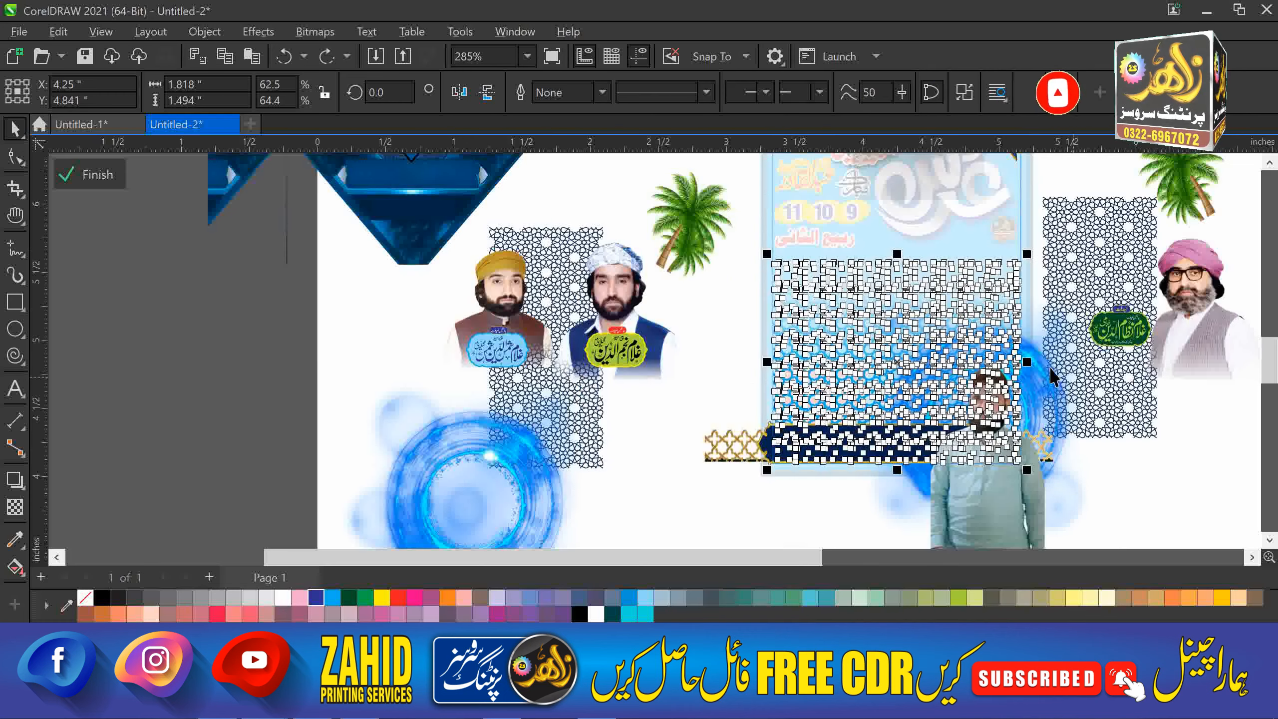
pyautogui.moveTo(1049, 378); pyautogui.dragTo(792, 326)
pyautogui.hotkey('ctrl', 'z')
pyautogui.moveTo(985, 532); pyautogui.dragTo(715, 488)
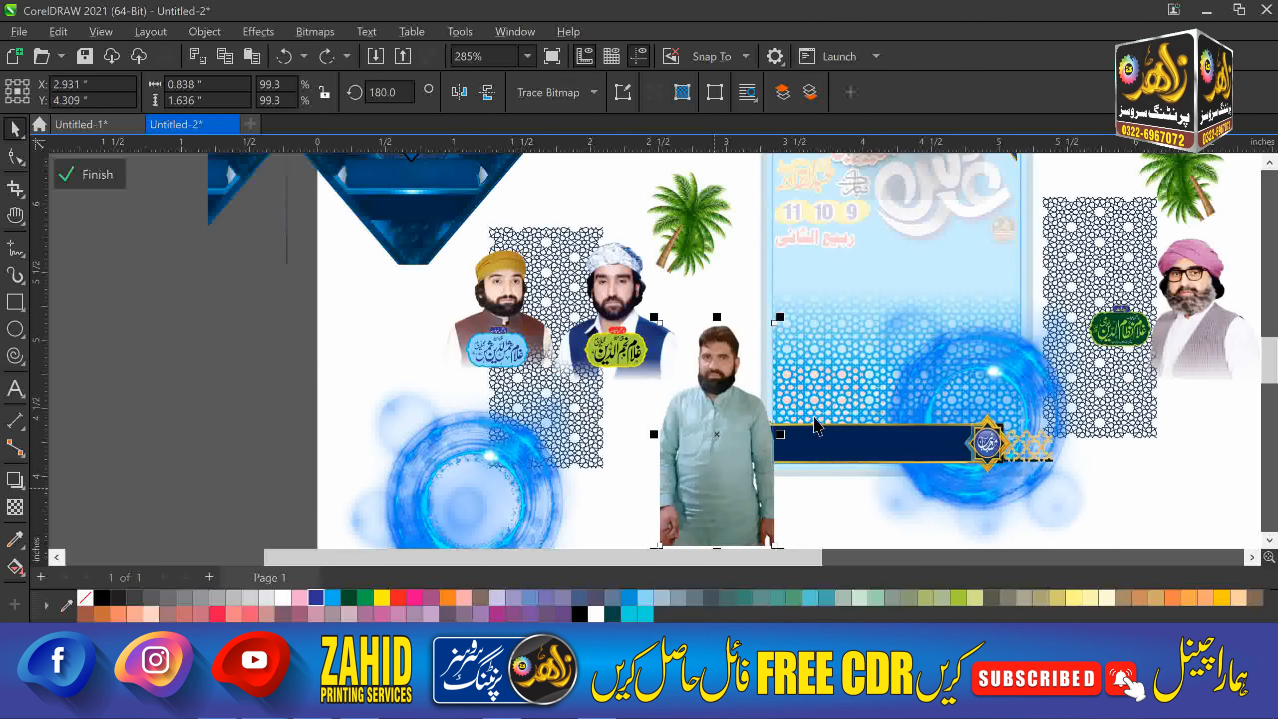
# Undo moving the man, lattices and blue glow off the poster.
pyautogui.scroll(-1, 785, 343)
pyautogui.click(383, 443)
pyautogui.scroll(-1, 388, 443)
pyautogui.scroll(1, 850, 312)
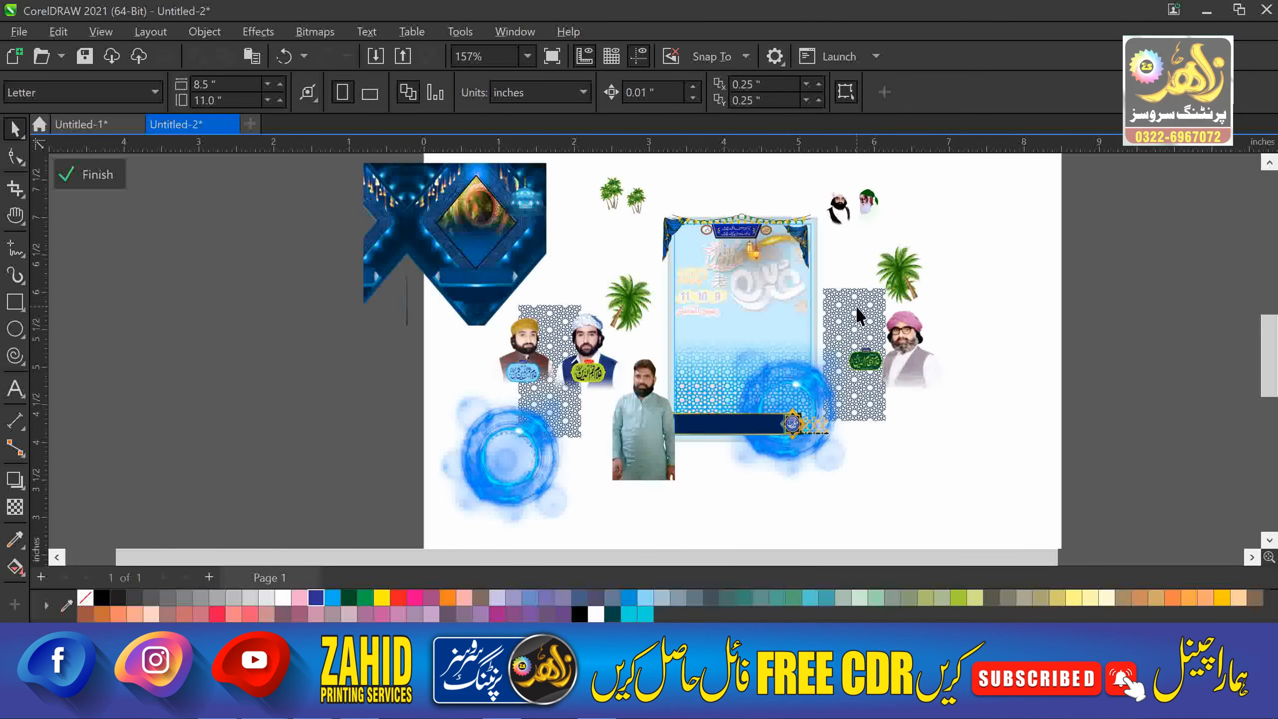
pyautogui.click(741, 234)
pyautogui.click(989, 203)
pyautogui.hotkey('ctrl', 'z')
pyautogui.hotkey('ctrl', 'z')
pyautogui.hotkey('ctrl', 'z')
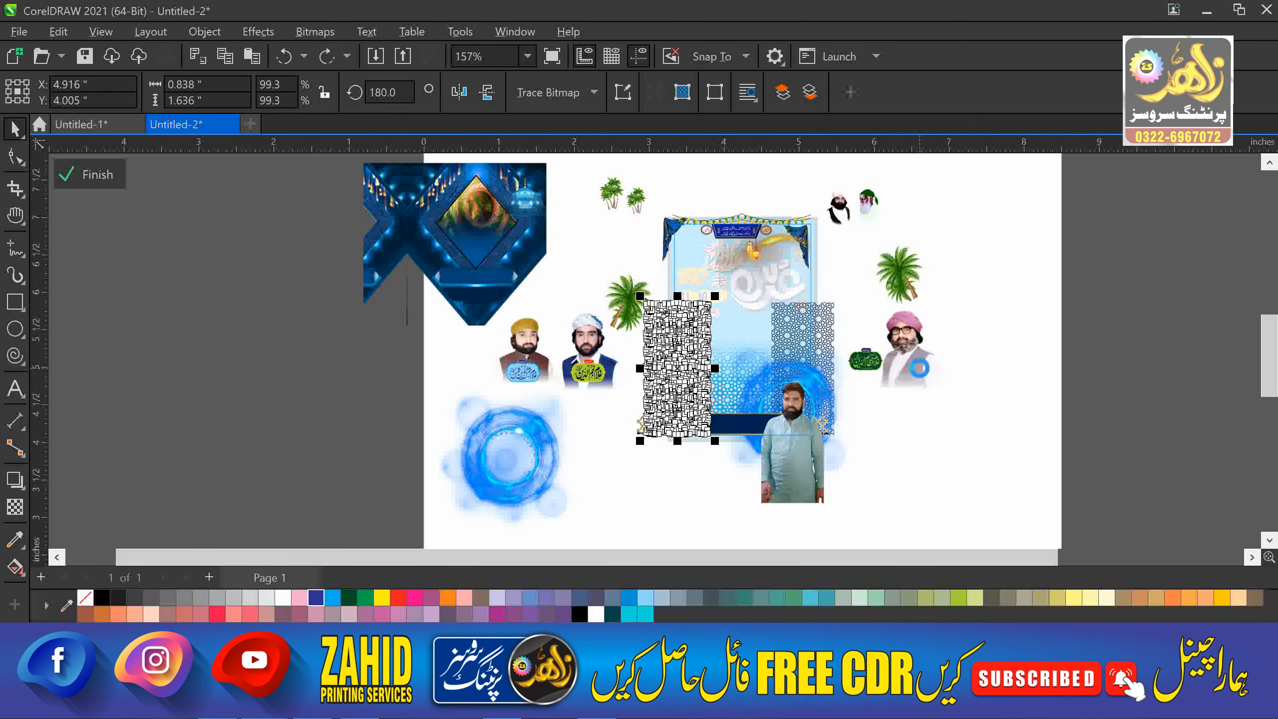
pyautogui.hotkey('ctrl', 'z')
# Move the red Urdu text onto the page, then undo back to the finished poster.
pyautogui.click(947, 436)
pyautogui.moveTo(950, 388); pyautogui.dragTo(963, 517)
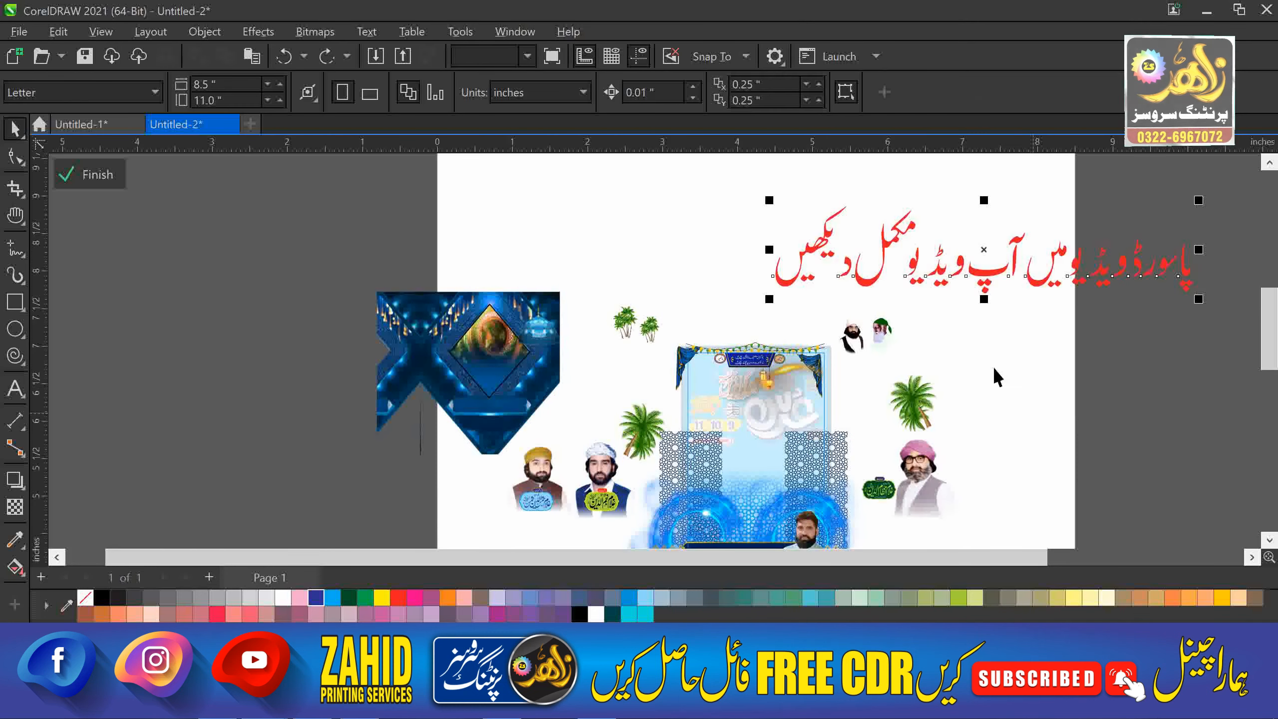
pyautogui.moveTo(1041, 283); pyautogui.dragTo(835, 252)
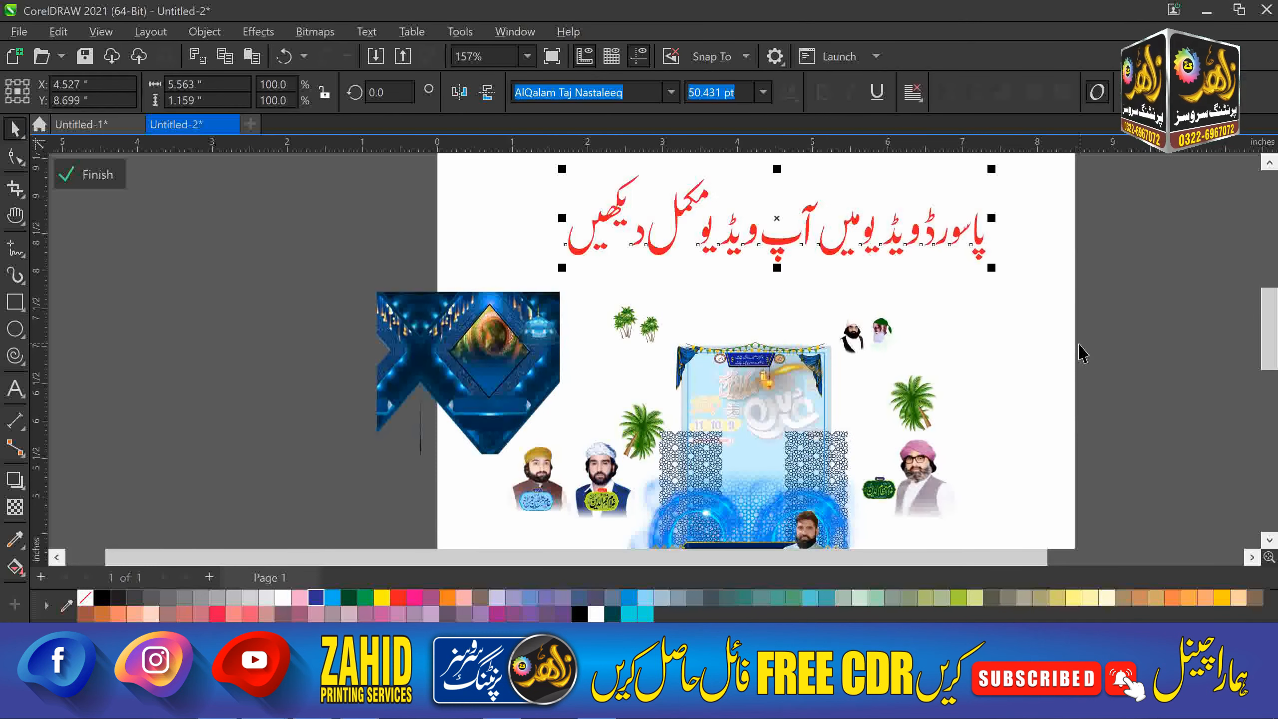
pyautogui.hotkey('ctrl', 'z')
pyautogui.hotkey('ctrl', 'z')
pyautogui.hotkey('ctrl', 'z')
pyautogui.hotkey('ctrl', 'z')
pyautogui.hotkey('ctrl', 'z')
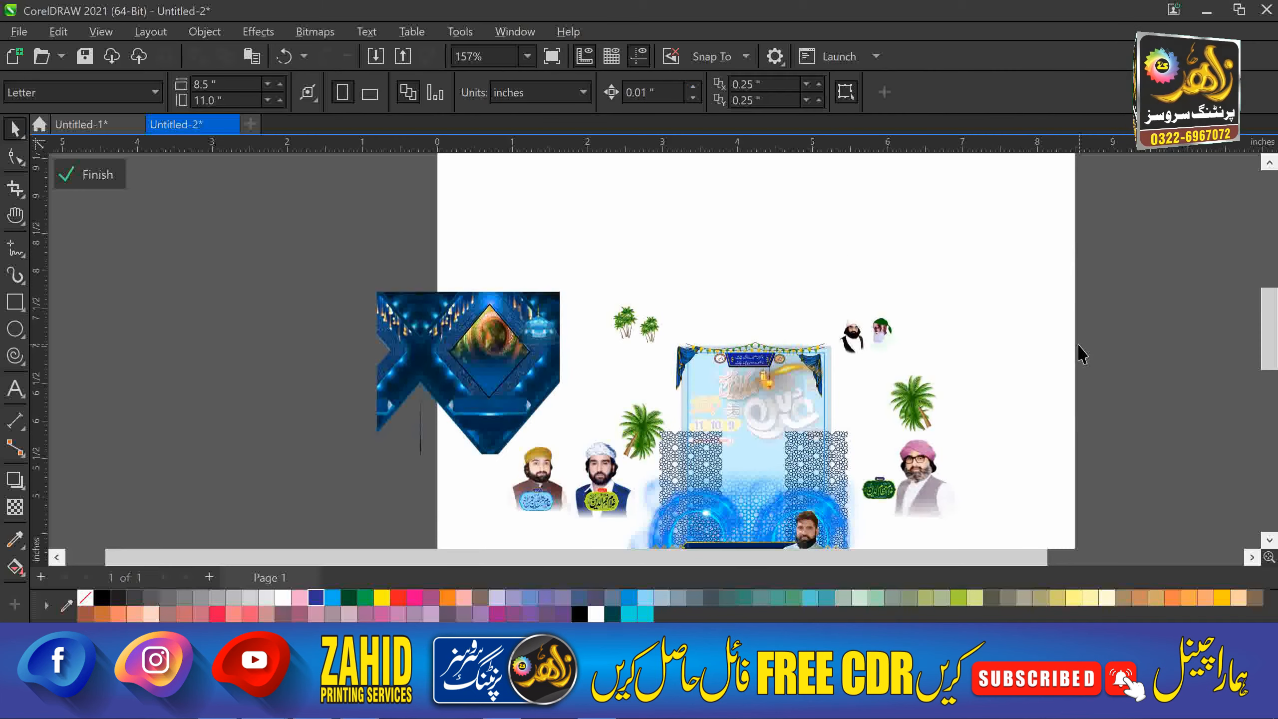
pyautogui.hotkey('ctrl', 'z')
pyautogui.hotkey('ctrl', 'z')
pyautogui.hotkey('ctrl', 'z')
pyautogui.hotkey('ctrl', 'z')
pyautogui.hotkey('ctrl', 'z')
pyautogui.hotkey('ctrl', 'z')
pyautogui.hotkey('ctrl', 'z')
pyautogui.hotkey('ctrl', 'z')
pyautogui.hotkey('ctrl', 'z')
pyautogui.hotkey('ctrl', 'z')
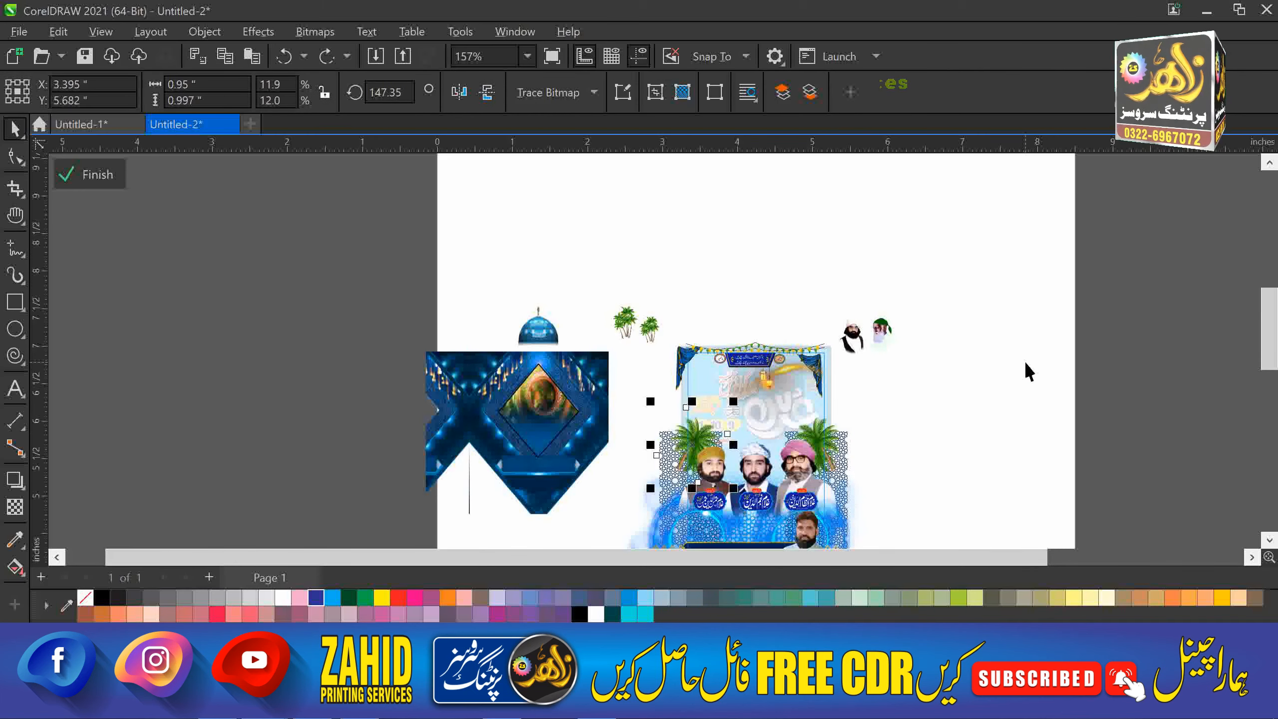
pyautogui.hotkey('ctrl', 'z')
pyautogui.hotkey('ctrl', 'z')
pyautogui.hotkey('ctrl', 'z')
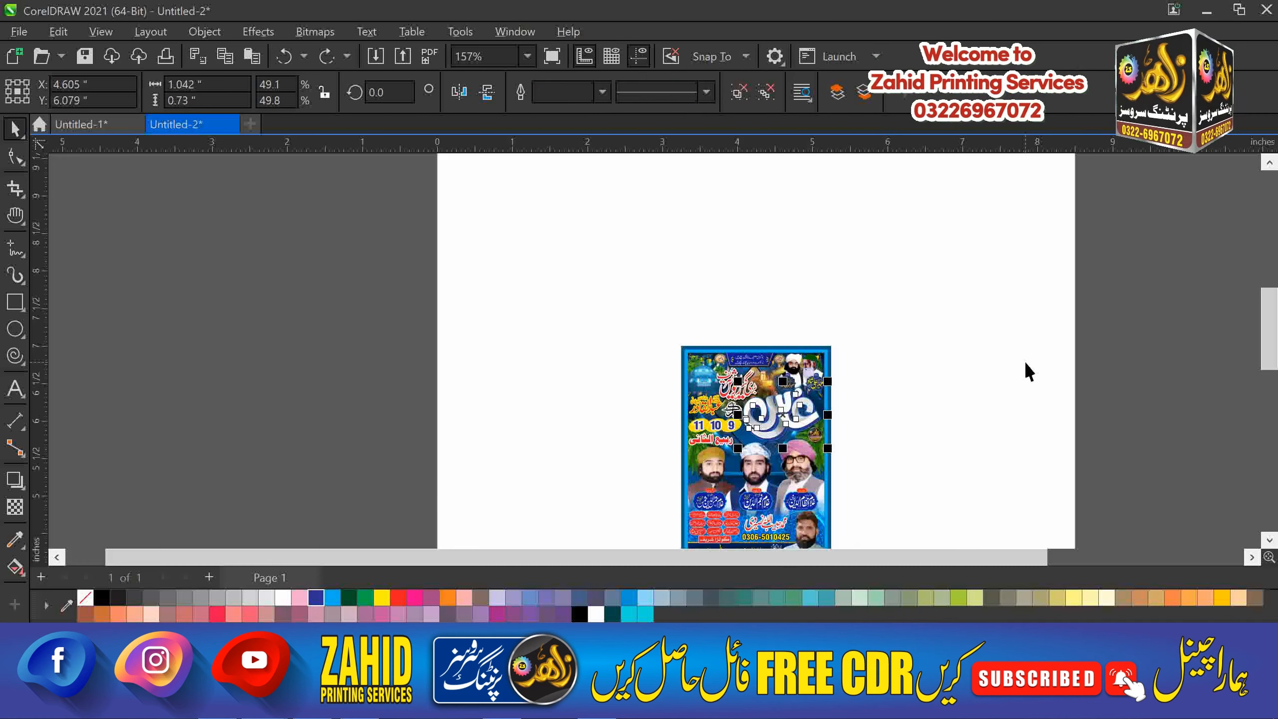
# Duplicate the title lettering, move the copy to the page's right side and ungroup it.
pyautogui.click(864, 340)
pyautogui.press('F4')
pyautogui.moveTo(747, 291); pyautogui.dragTo(1062, 375)
pyautogui.hotkey('shift', 'F2')
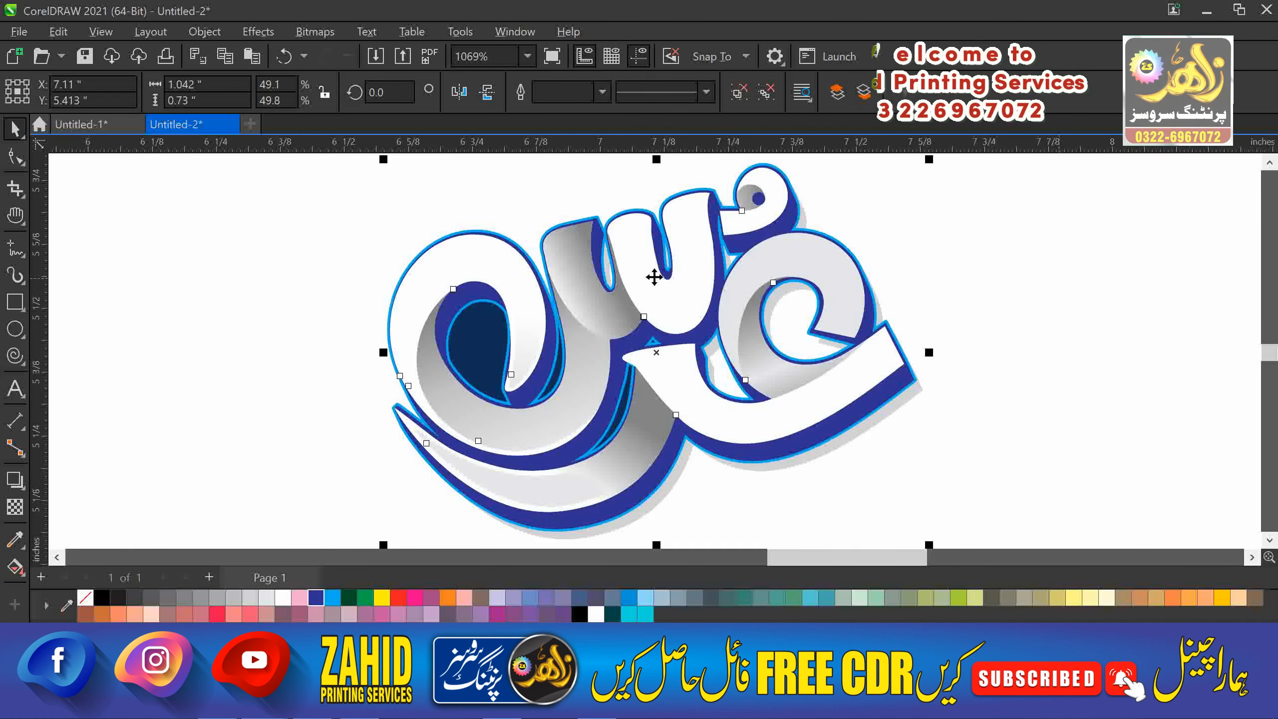
pyautogui.hotkey('ctrl', 'u')
# Adjust the grey end colour of a grey stroke's gradient fill.
pyautogui.click(582, 277)
pyautogui.press('g')
pyautogui.click(634, 321)
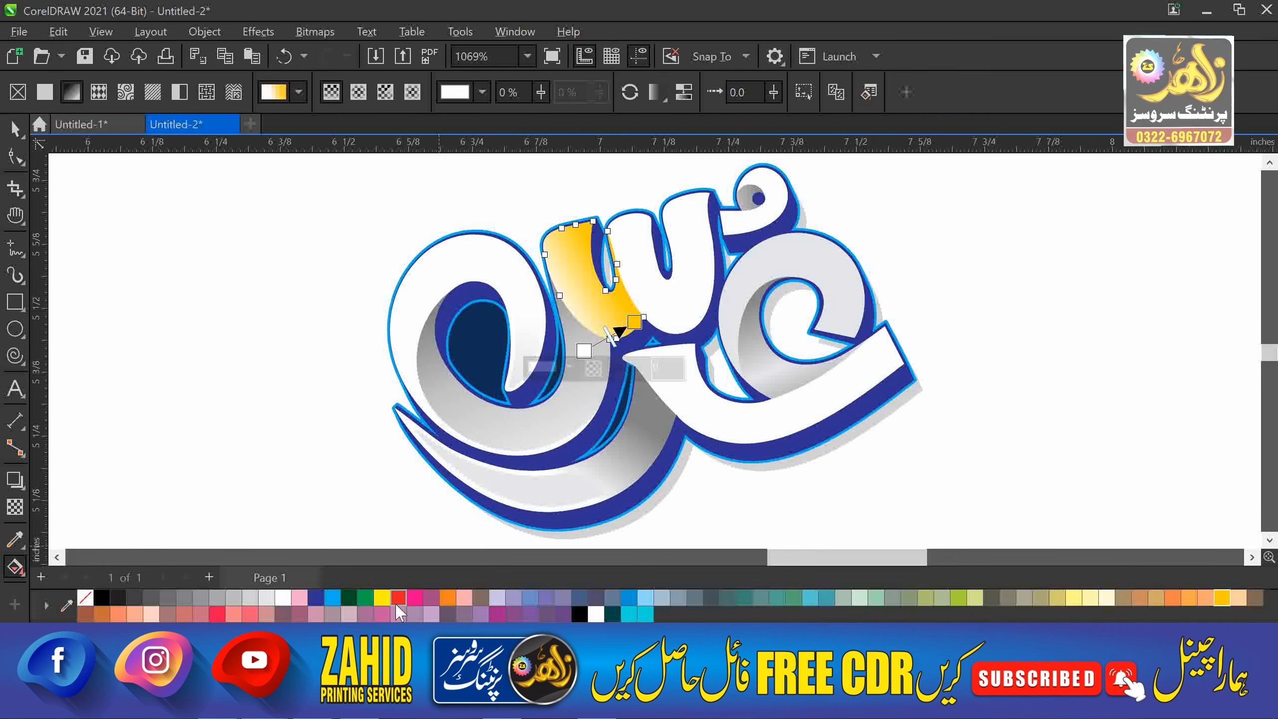
pyautogui.press('Escape')
pyautogui.press('space')
pyautogui.press('F2')
pyautogui.moveTo(461, 185)
pyautogui.mouseDown()
pyautogui.moveTo(889, 249)
pyautogui.moveTo(901, 438)
pyautogui.mouseUp()
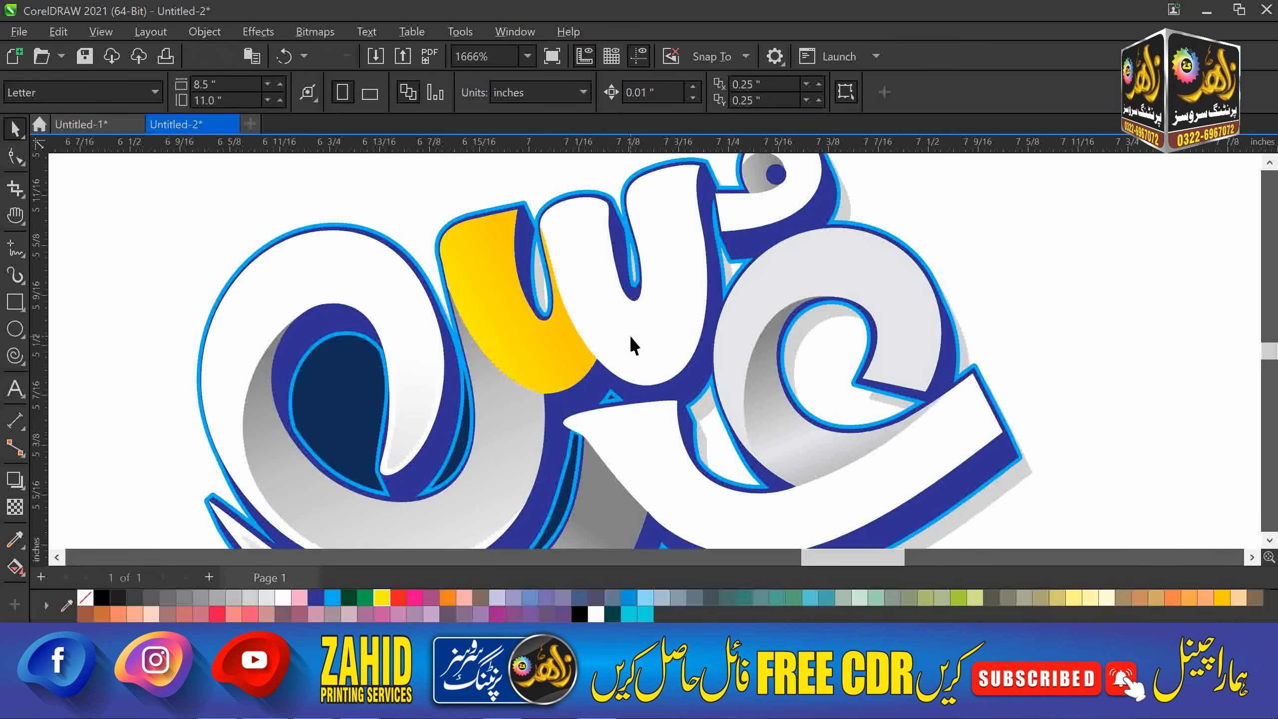
# Fill the white w stroke of the letter with yellow.
pyautogui.click(631, 336)
pyautogui.press('g')
pyautogui.scroll(-1, 635, 344)
pyautogui.press('space')
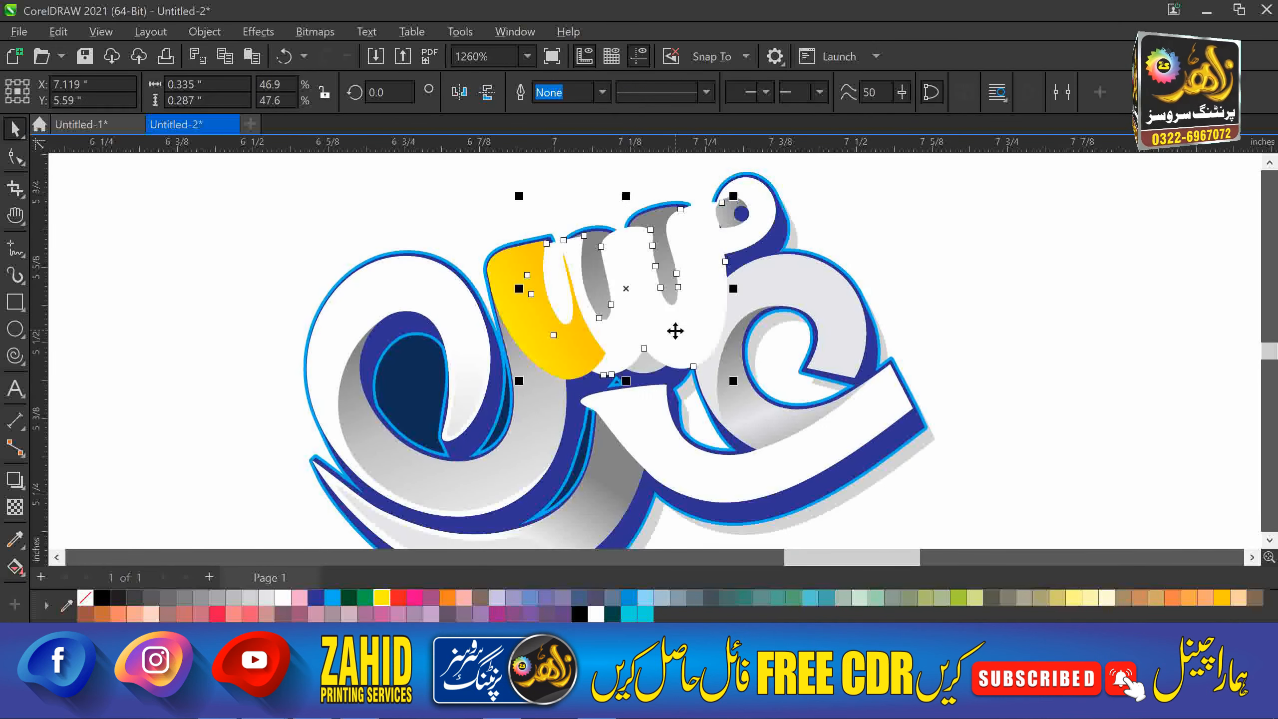
pyautogui.click(382, 598)
# Copy the w's yellow fill onto the right ع ring and the small top dot.
pyautogui.click(754, 298)
pyautogui.hotkey('ctrl', 'shift', 'a')
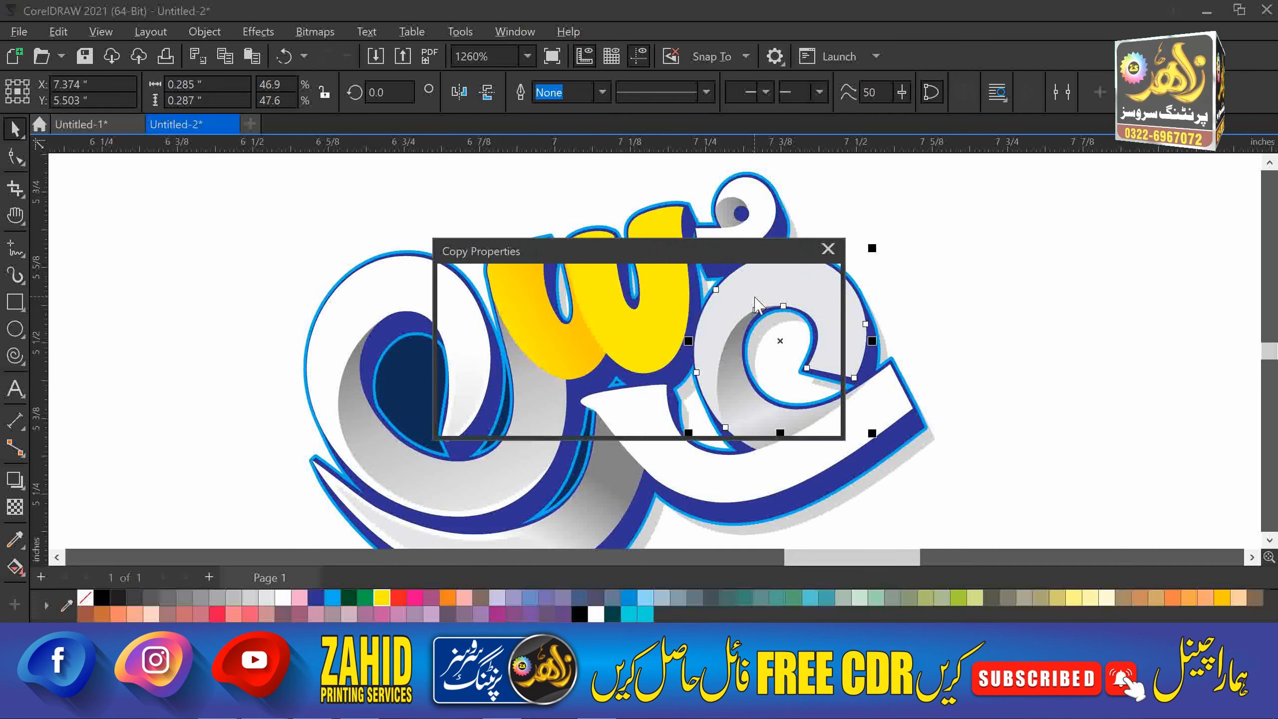
pyautogui.press('Return')
pyautogui.click(670, 337)
pyautogui.click(737, 212)
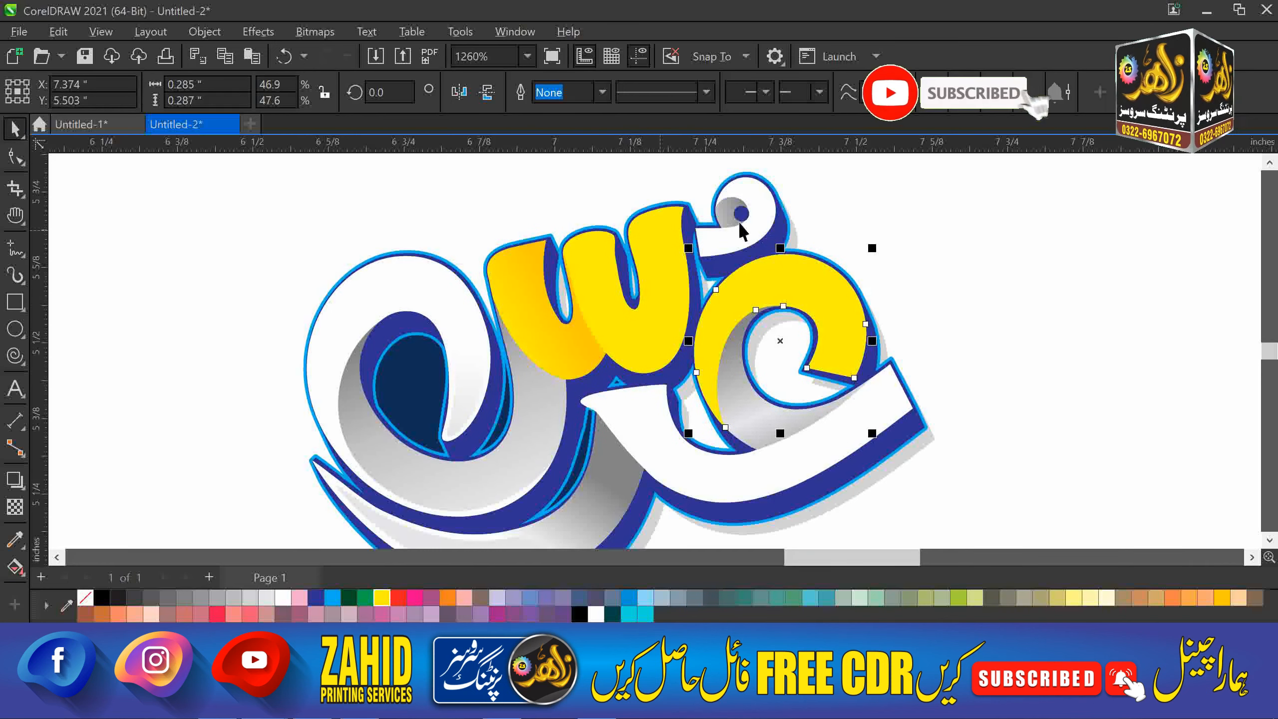
pyautogui.hotkey('ctrl', 'shift', 'a')
pyautogui.press('Return')
# Copy the yellow-orange gradient onto the grey ring and redraw its direction.
pyautogui.click(782, 409)
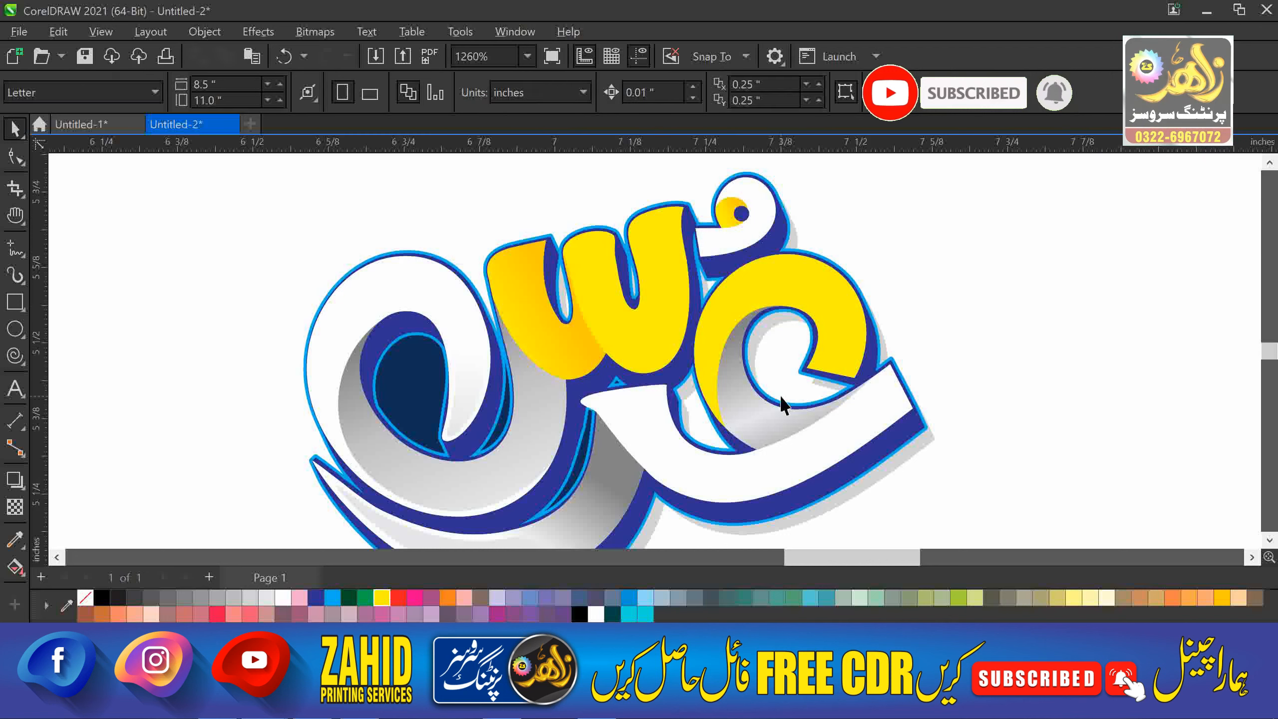
pyautogui.hotkey('ctrl', 'shift', 'a')
pyautogui.click(672, 388)
pyautogui.click(556, 351)
pyautogui.press('g')
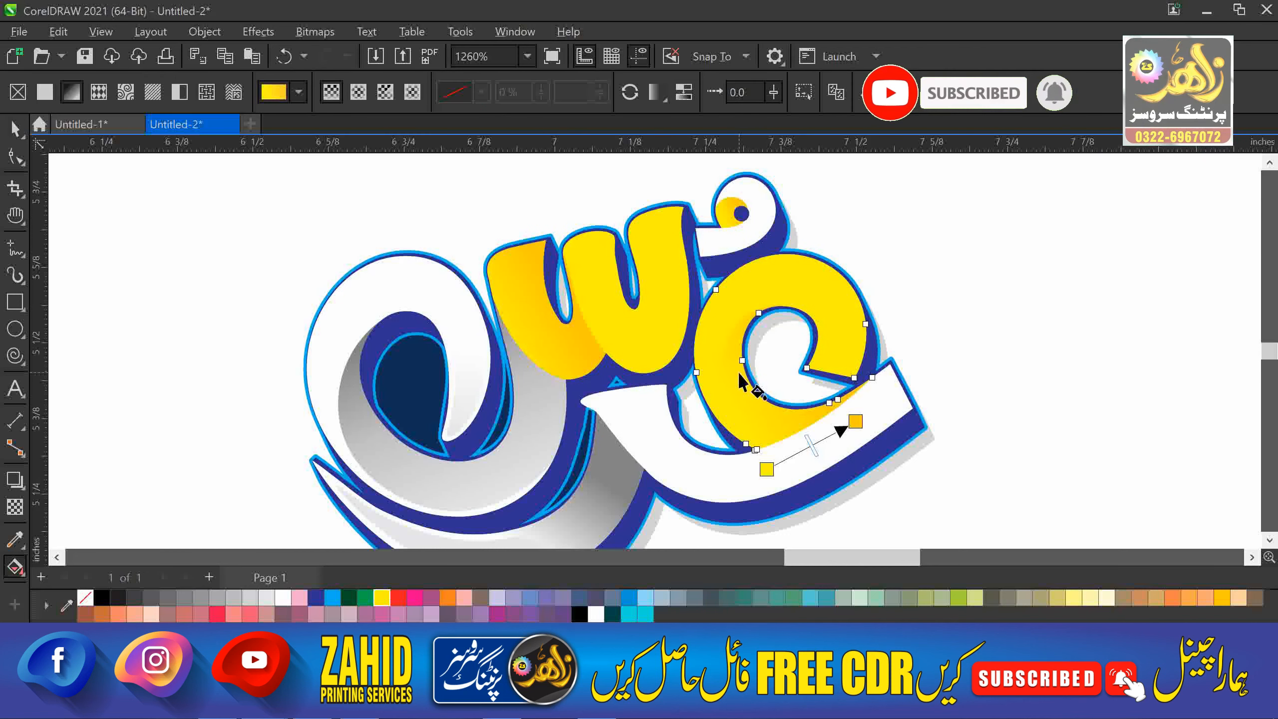
pyautogui.moveTo(712, 330); pyautogui.dragTo(849, 425)
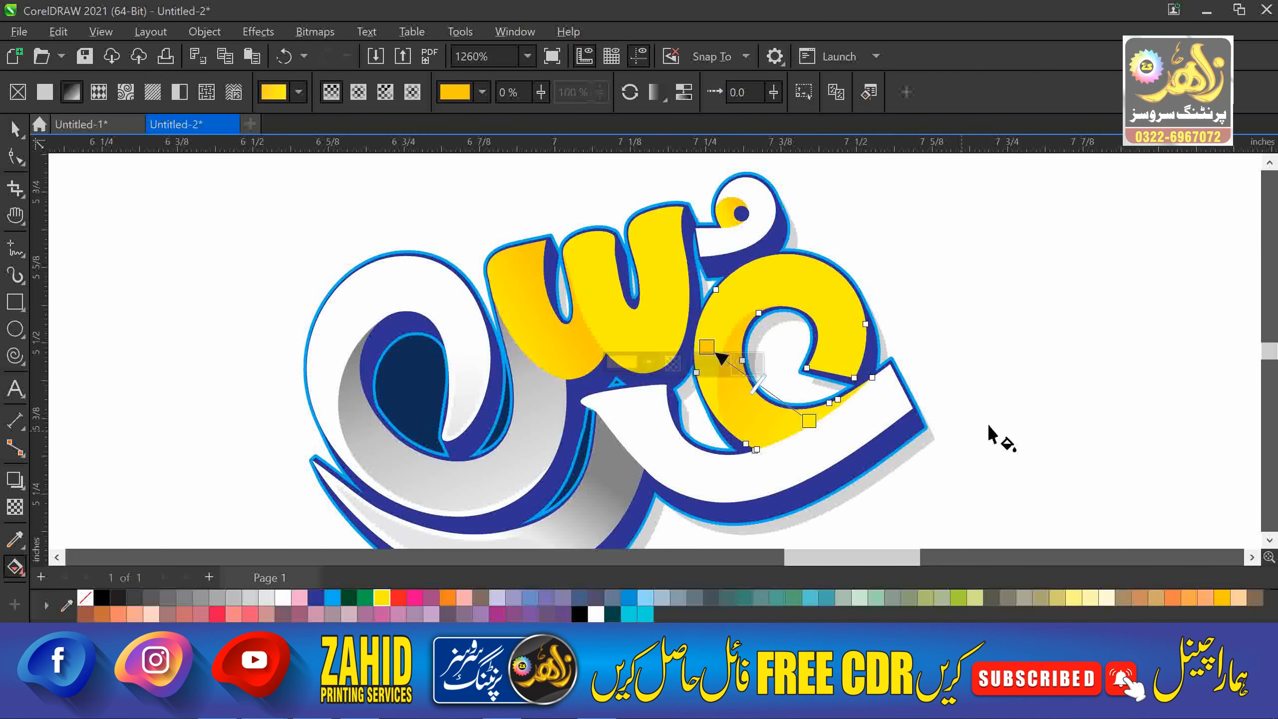
# Copy the w's yellow fill onto the white swoosh.
pyautogui.press('space')
pyautogui.click(761, 481)
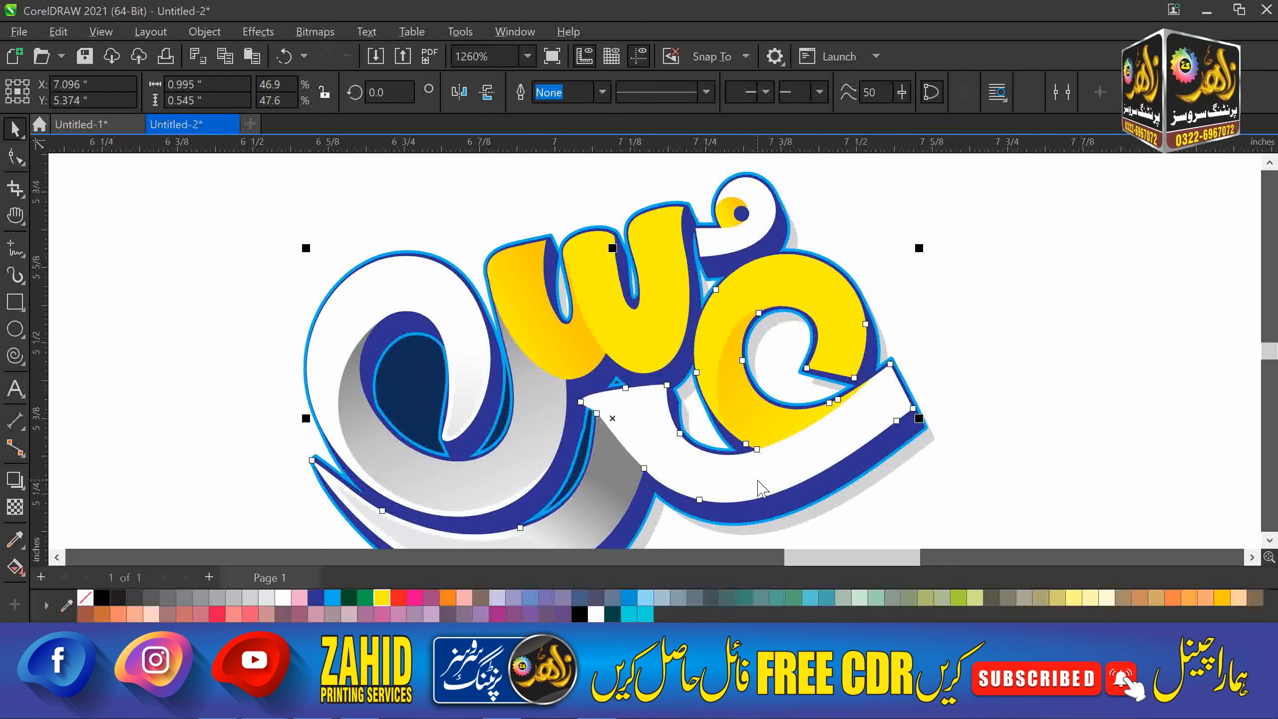
pyautogui.hotkey('ctrl', 'shift', 'a')
pyautogui.click(677, 385)
pyautogui.click(662, 323)
pyautogui.press('Escape')
pyautogui.click(749, 463)
pyautogui.hotkey('ctrl', 'shift', 'a')
pyautogui.click(697, 386)
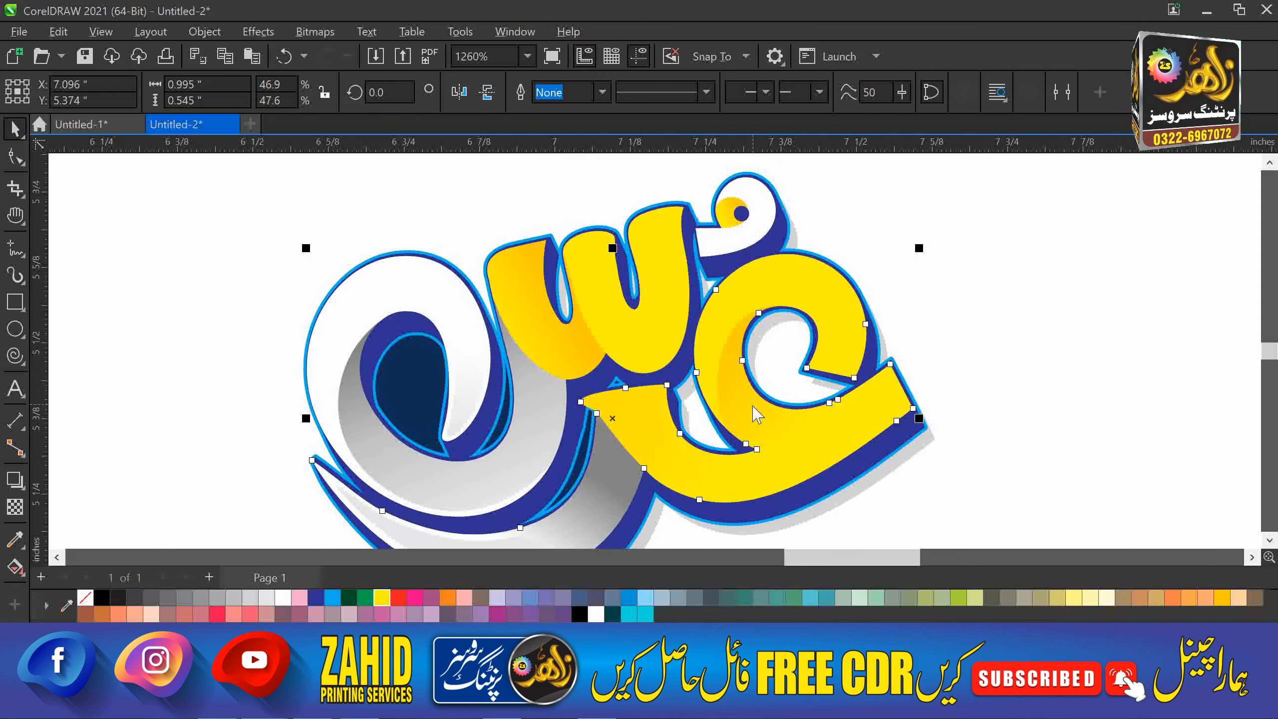
pyautogui.hotkey('ctrl', 'shift', 'a')
pyautogui.click(653, 380)
pyautogui.click(574, 353)
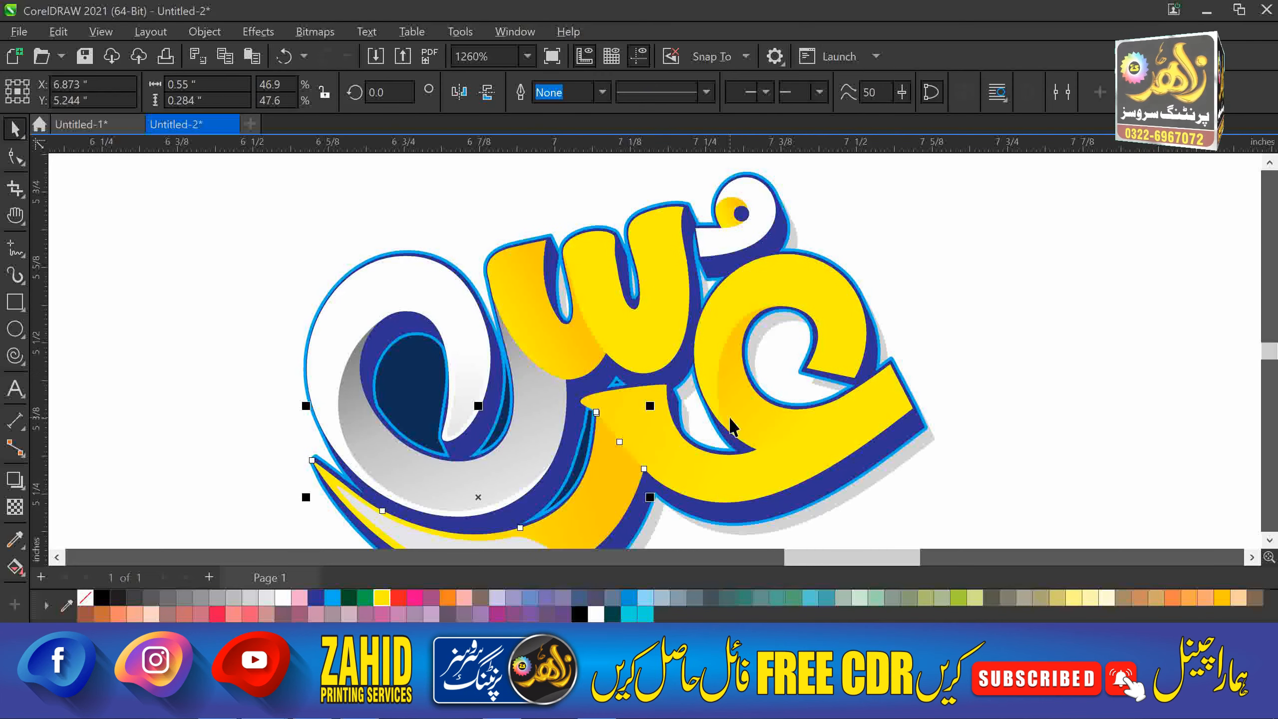
# Give the grey-white highlight the swoosh's yellow fill and reverse its gradient direction.
pyautogui.press('h')
pyautogui.moveTo(704, 431); pyautogui.dragTo(721, 326)
pyautogui.press('space')
pyautogui.click(552, 450)
pyautogui.hotkey('ctrl', 'shift', 'a')
pyautogui.click(651, 384)
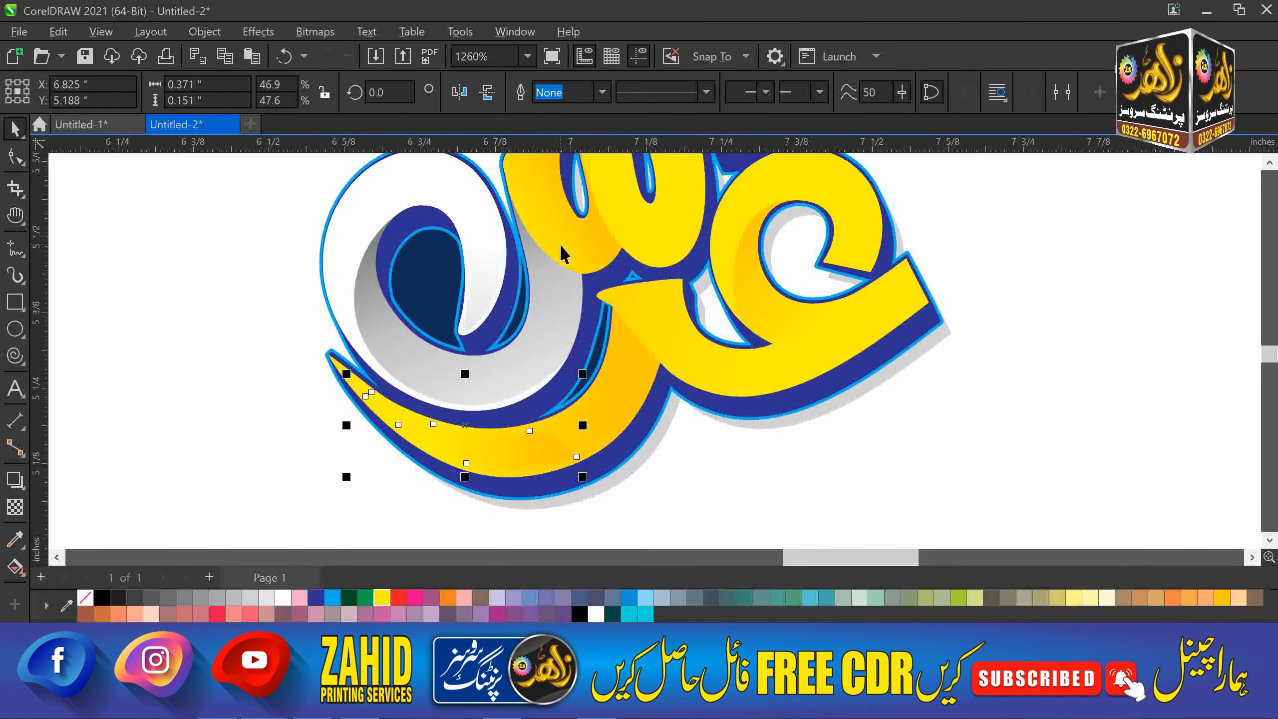
pyautogui.click(505, 450)
pyautogui.press('g')
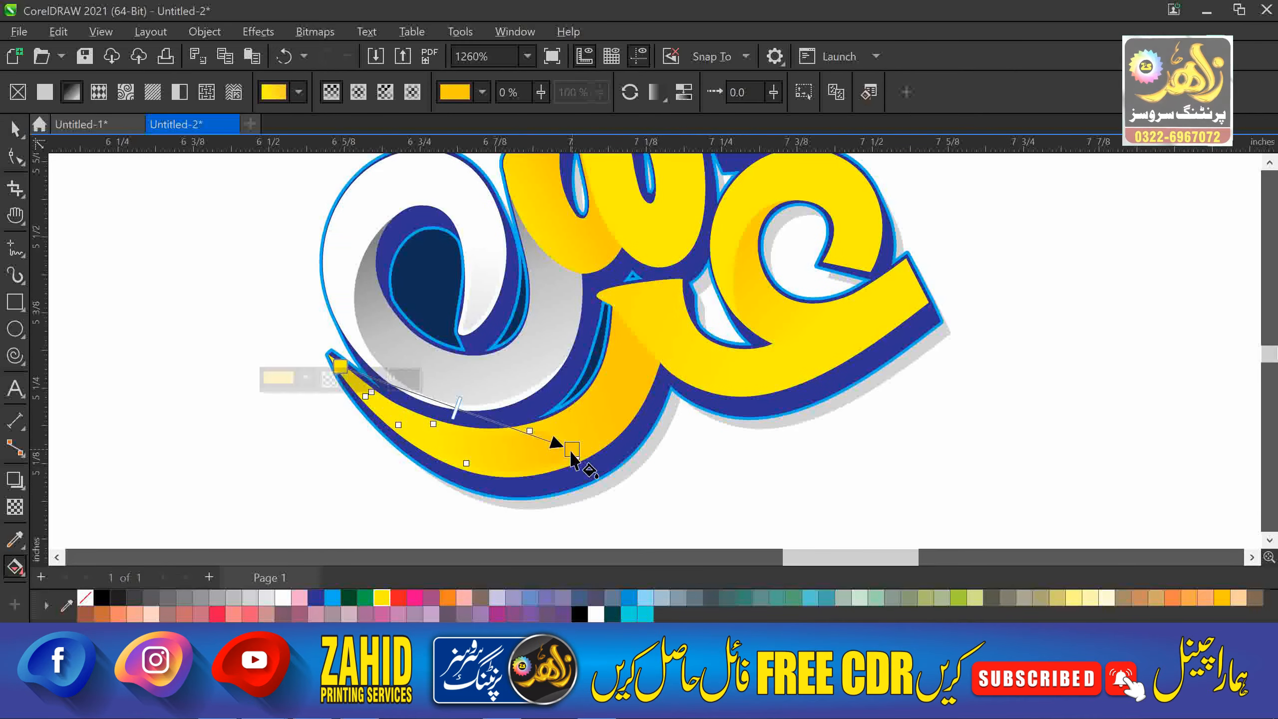
pyautogui.moveTo(558, 418); pyautogui.dragTo(344, 369)
pyautogui.press('space')
# Copy the letter's yellow fill onto the grey highlight shape.
pyautogui.click(771, 455)
pyautogui.press('h')
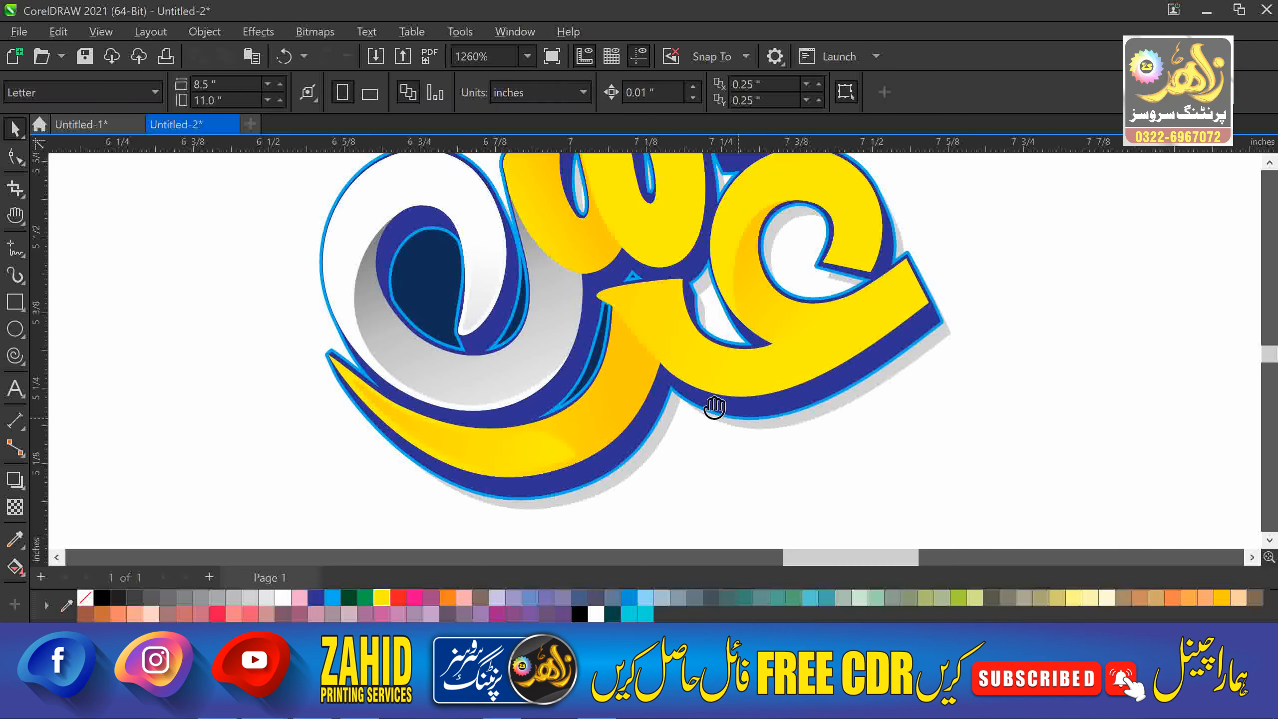
pyautogui.moveTo(713, 407); pyautogui.dragTo(742, 502)
pyautogui.press('g')
pyautogui.click(570, 407)
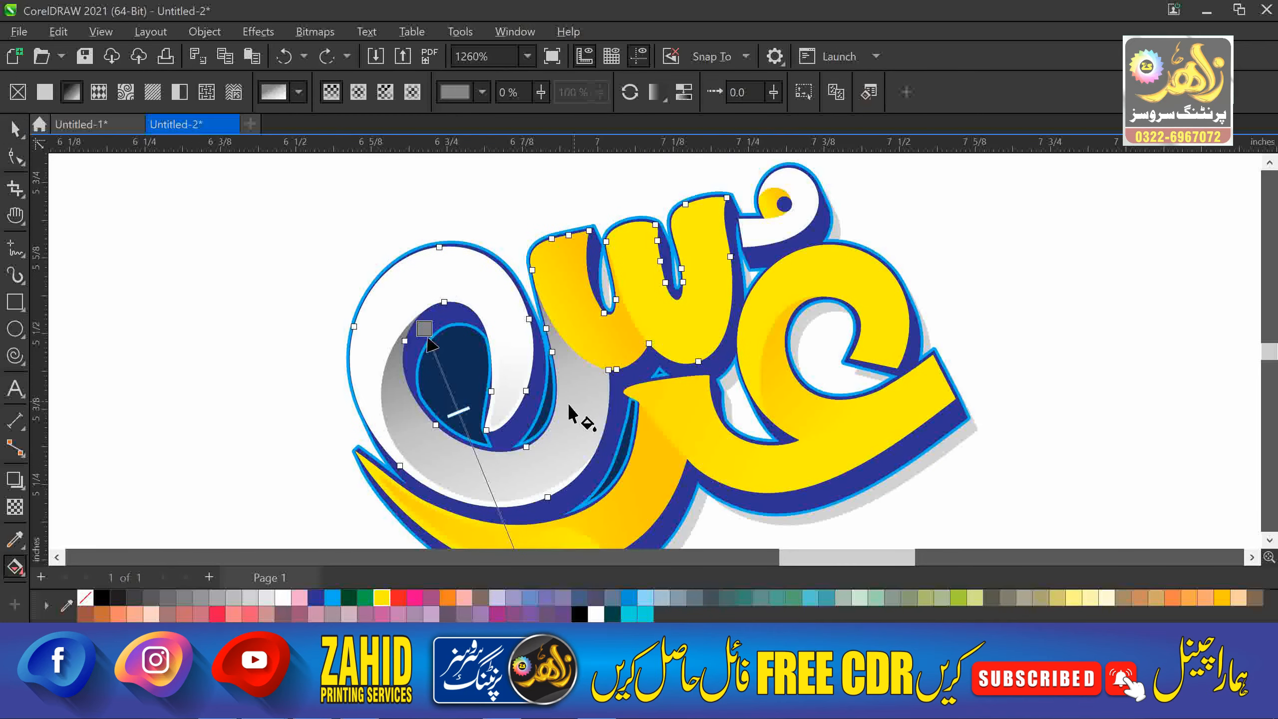
pyautogui.press('space')
pyautogui.hotkey('ctrl', 'shift', 'a')
pyautogui.click(656, 379)
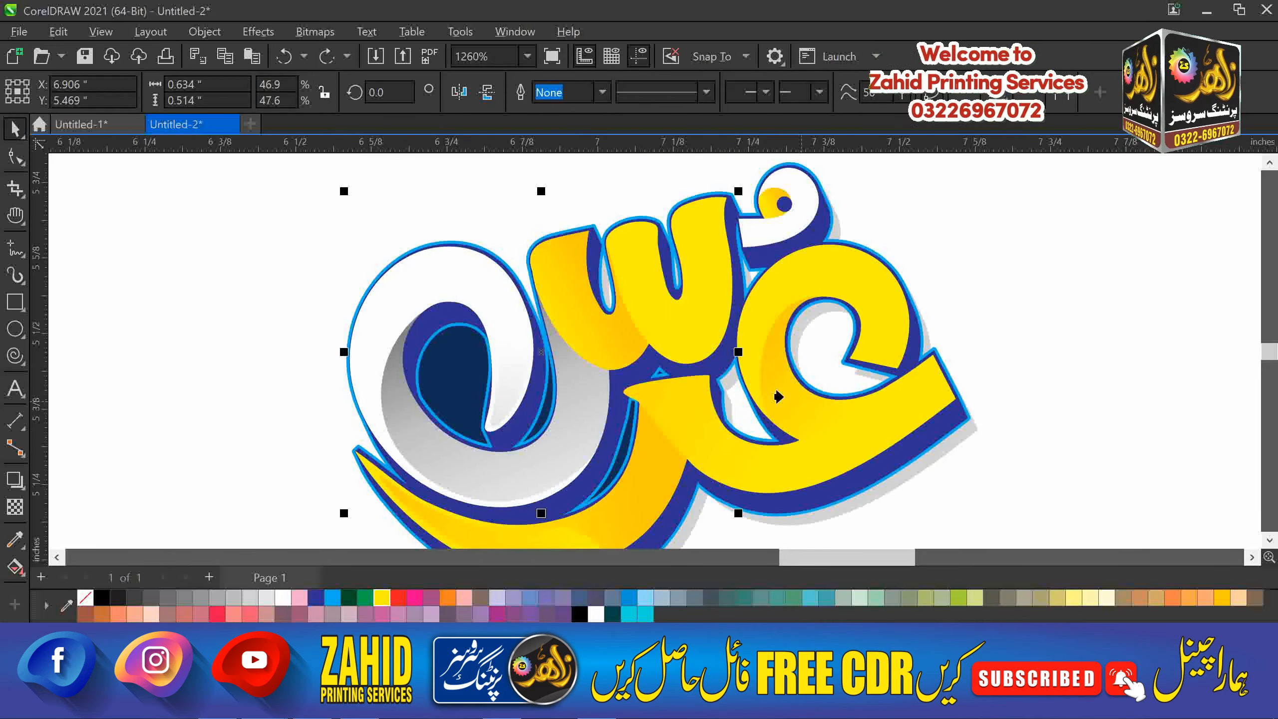
pyautogui.click(558, 359)
# Copy the yellow fill onto another white swoosh and the white shape inside the letter.
pyautogui.click(472, 272)
pyautogui.hotkey('ctrl', 'shift', 'a')
pyautogui.click(659, 378)
pyautogui.click(672, 324)
pyautogui.click(502, 317)
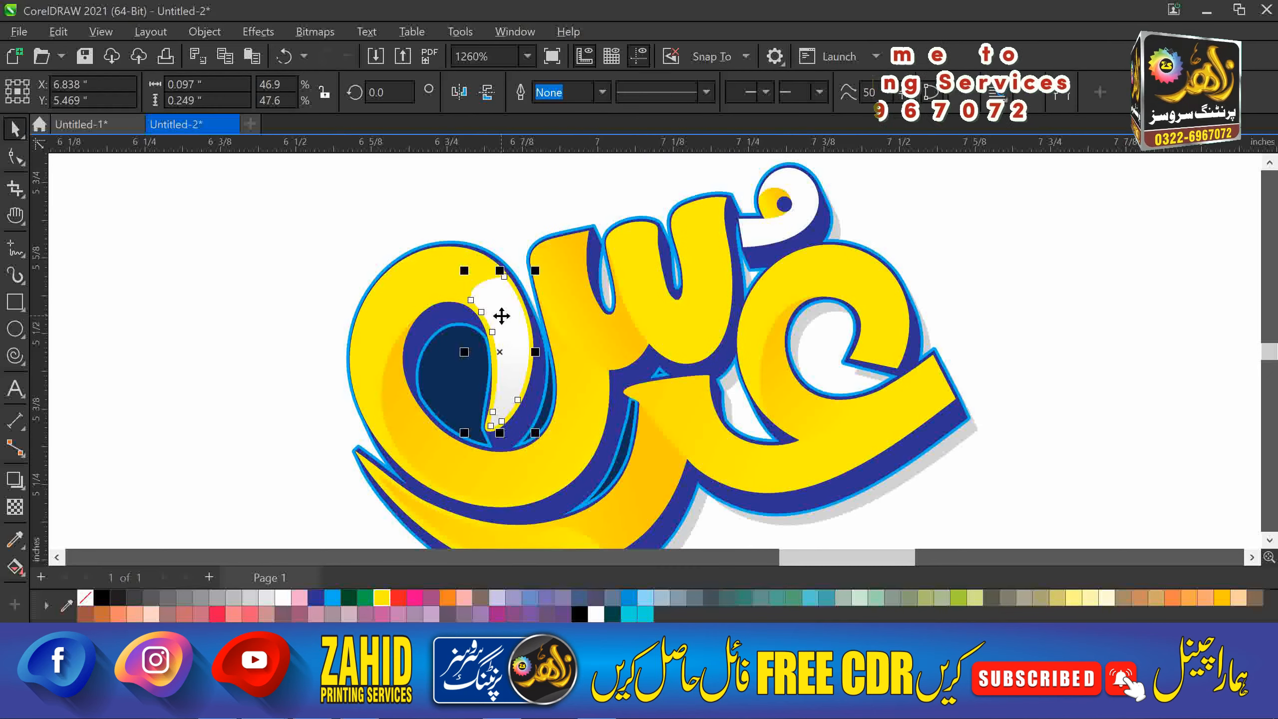
pyautogui.hotkey('ctrl', 'shift', 'a')
pyautogui.click(629, 377)
pyautogui.click(582, 327)
# Review the gradient fill of the shape inside the letter.
pyautogui.press('g')
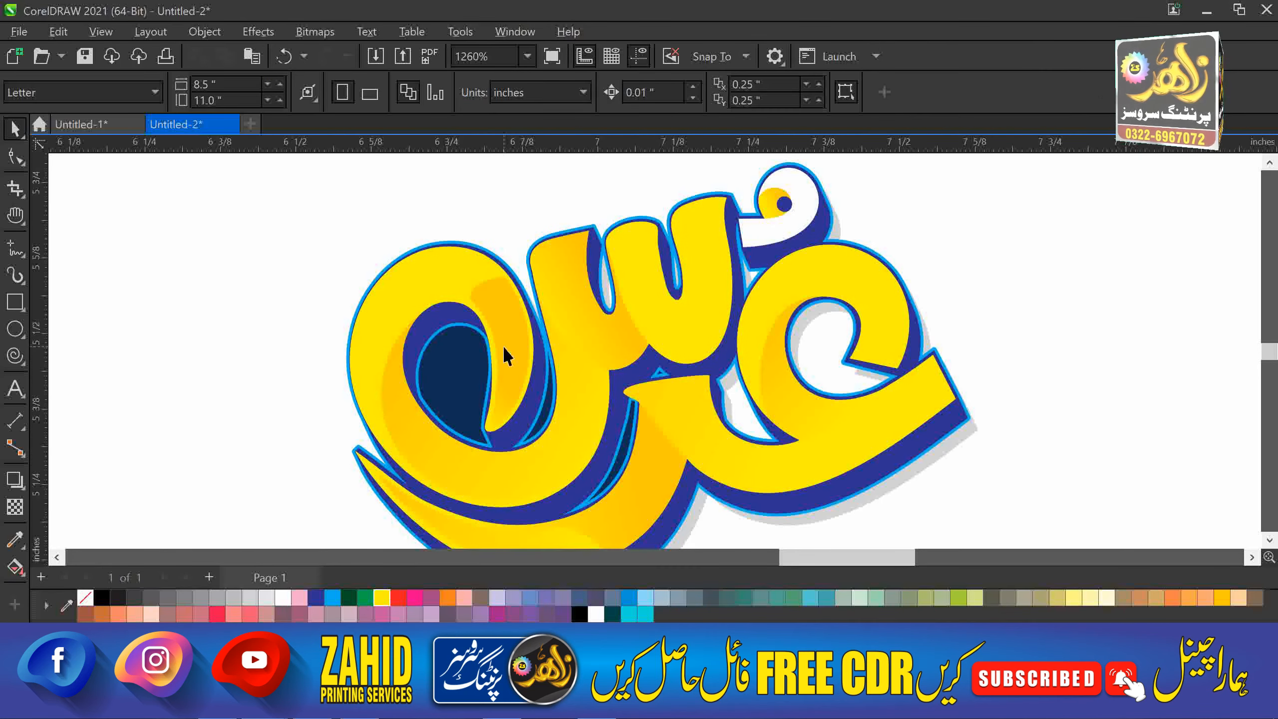
pyautogui.press('space')
pyautogui.click(210, 406)
pyautogui.click(491, 401)
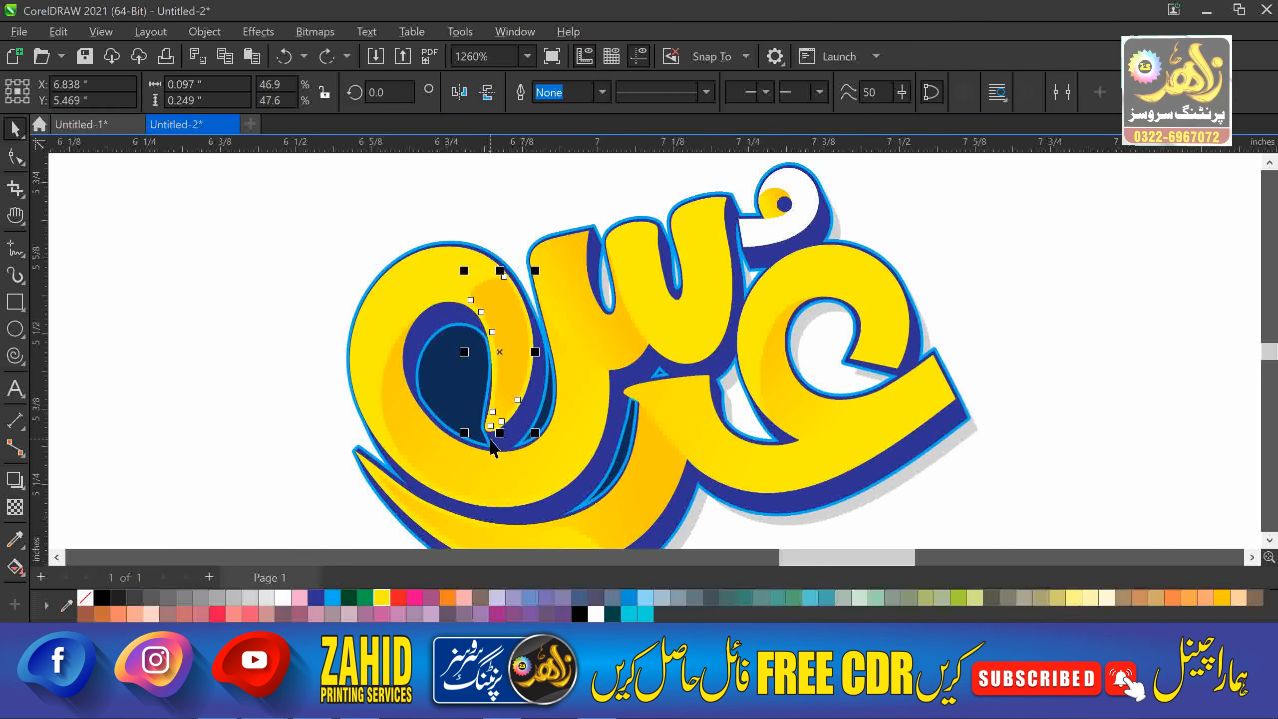
pyautogui.press('g')
pyautogui.press('space')
# Copy the yellow fill onto the white dot.
pyautogui.press('Escape')
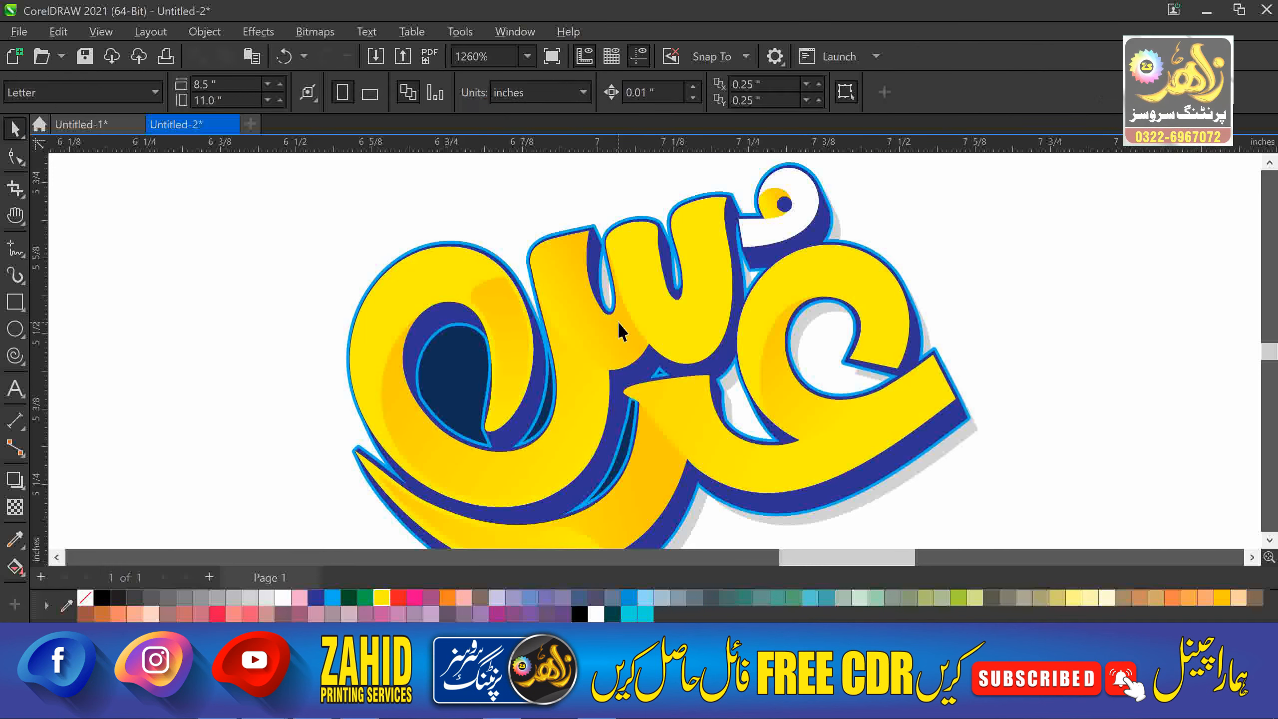
pyautogui.click(617, 321)
pyautogui.click(772, 234)
pyautogui.hotkey('ctrl', 'shift', 'a')
pyautogui.press('Return')
pyautogui.click(677, 335)
pyautogui.press('Escape')
pyautogui.scroll(-2, 789, 373)
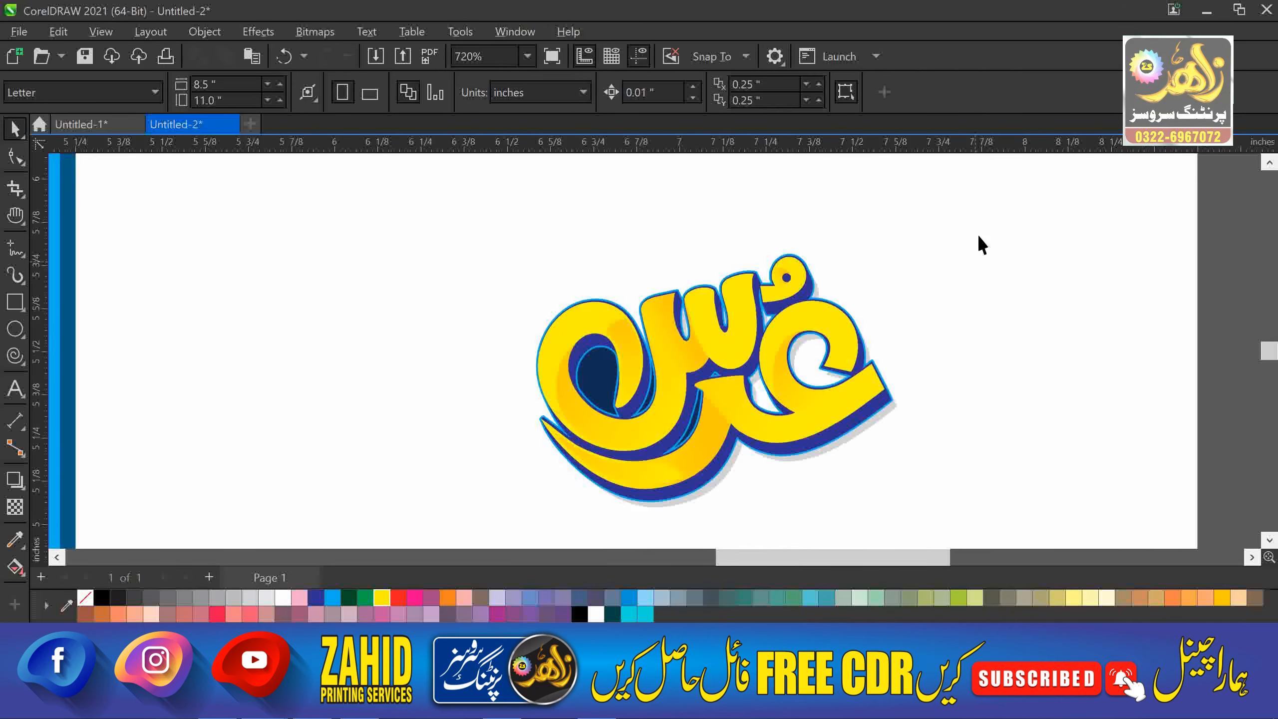
# Outline the back shape in red and fill it with white.
pyautogui.scroll(2, 839, 491)
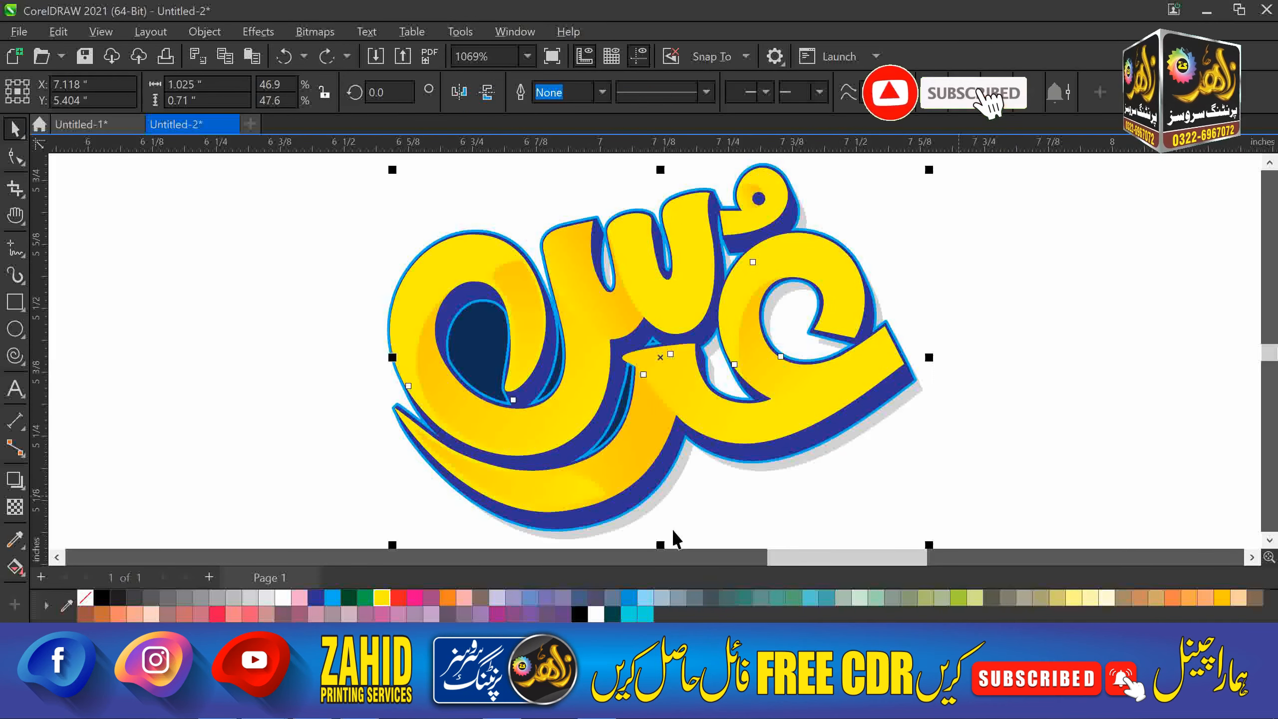
pyautogui.rightClick(399, 599)
pyautogui.click(462, 355)
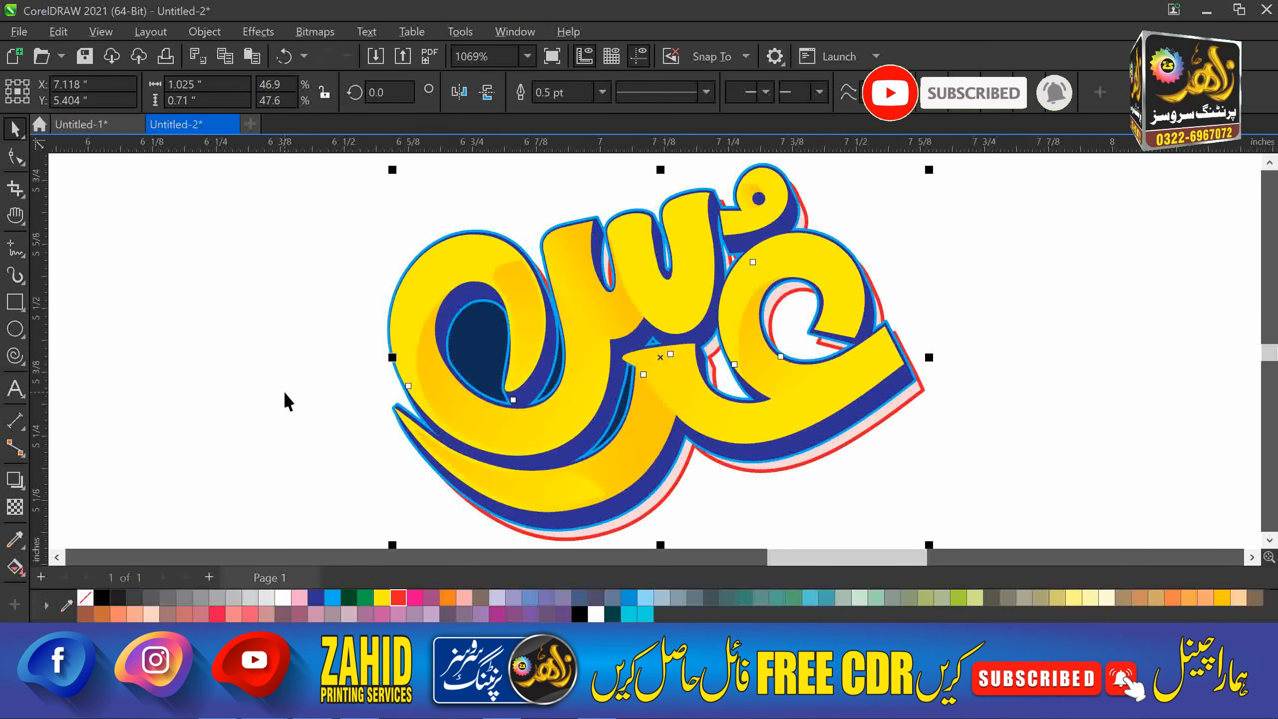
pyautogui.click(285, 395)
pyautogui.click(835, 451)
pyautogui.click(283, 597)
pyautogui.click(225, 480)
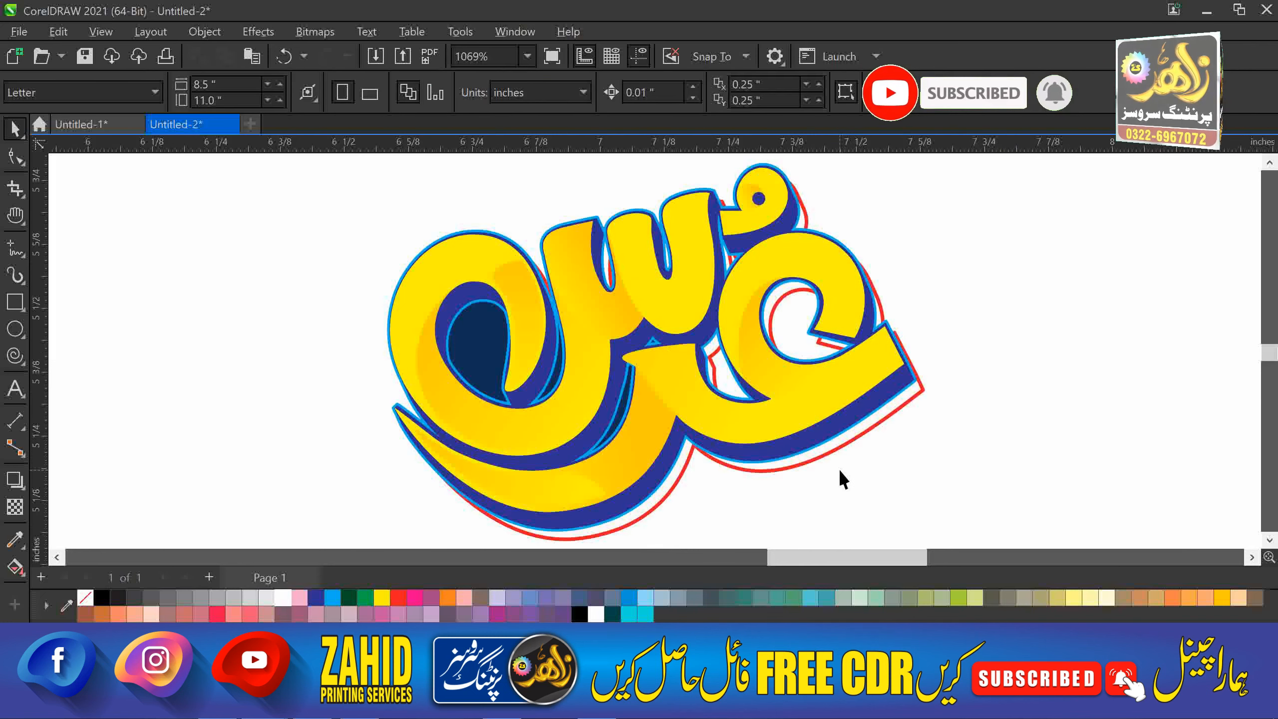
# Try a drop shadow across the lettering, then undo it.
pyautogui.scroll(-2, 981, 440)
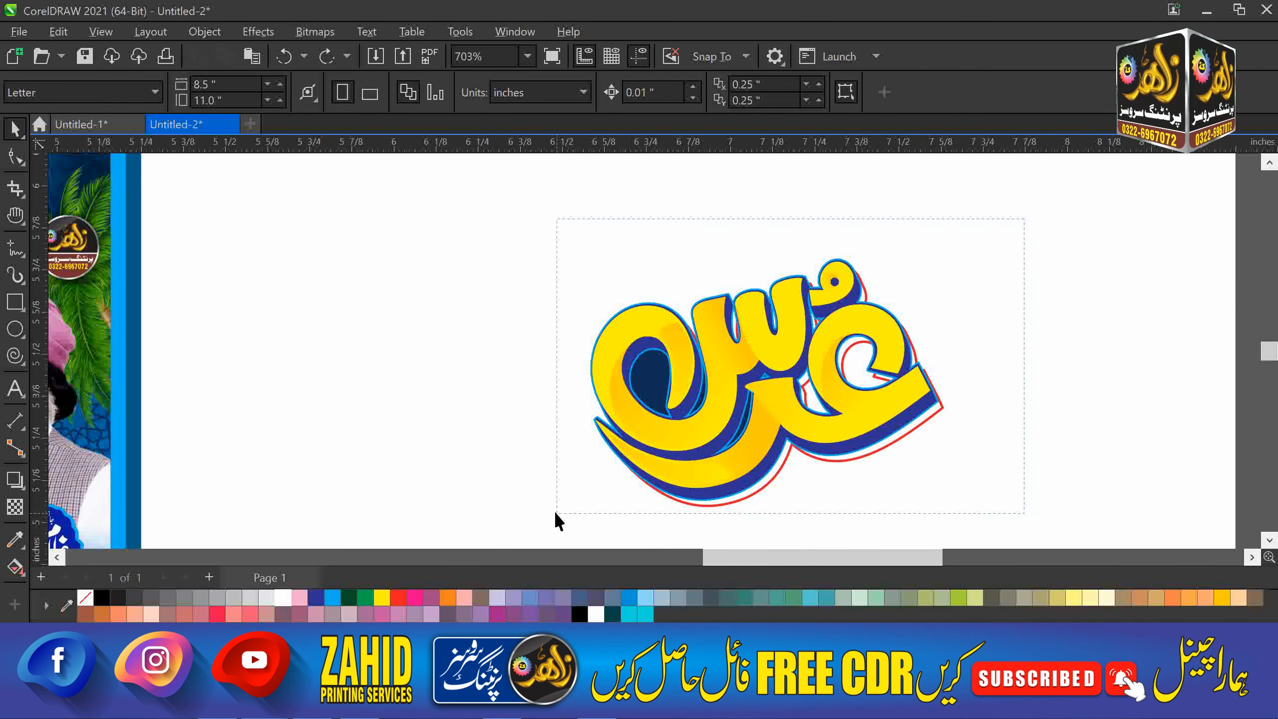
pyautogui.hotkey('shift', 'F2')
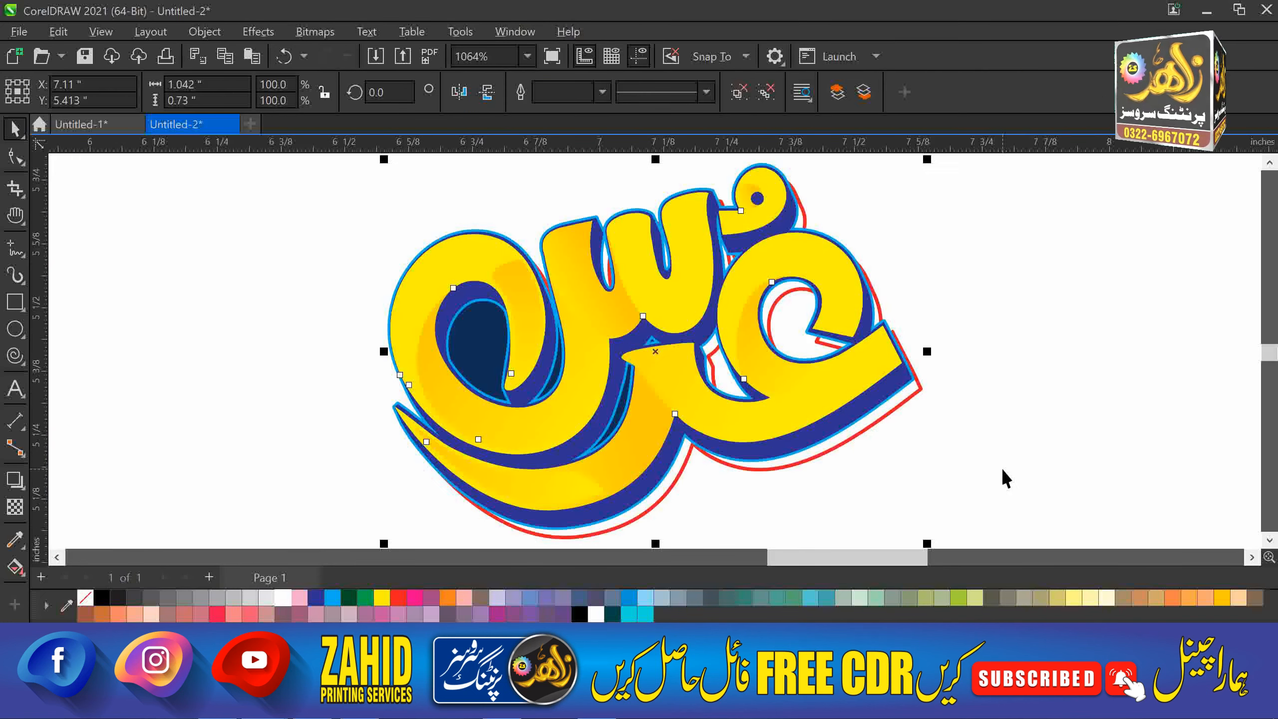
pyautogui.click(15, 478)
pyautogui.moveTo(390, 351); pyautogui.dragTo(927, 362)
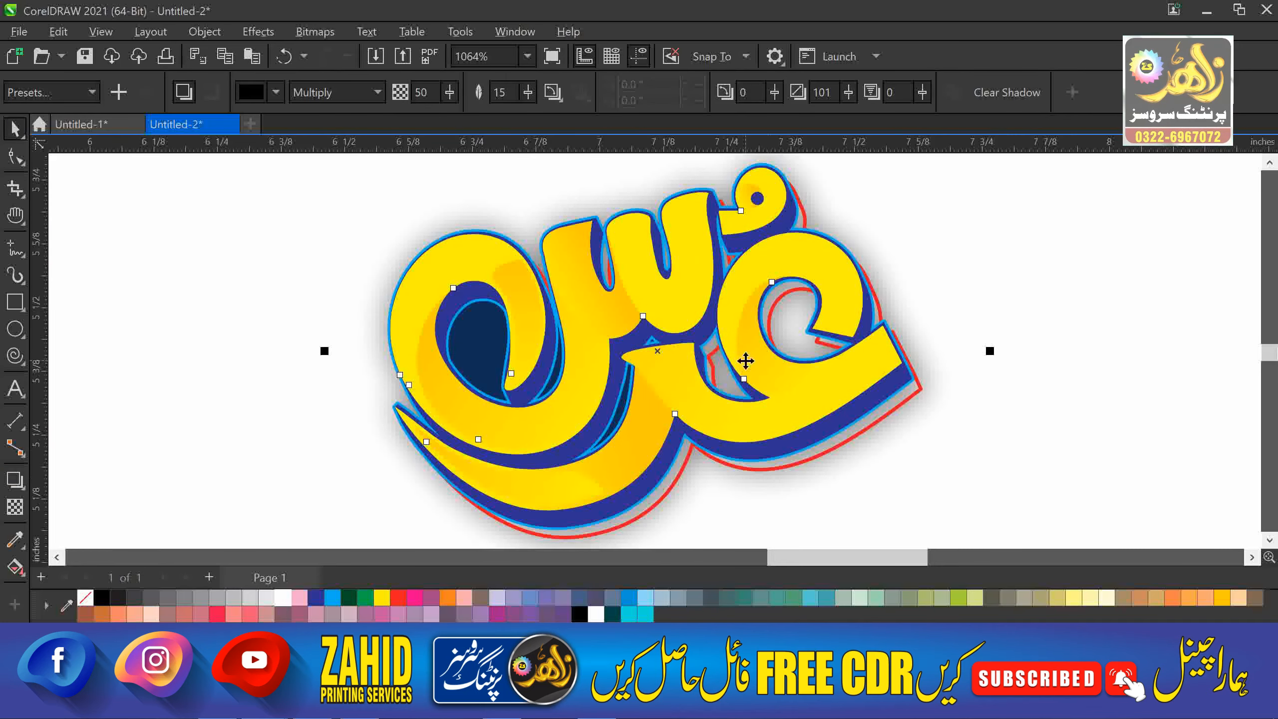
pyautogui.hotkey('ctrl', 'k')
pyautogui.scroll(-1, 990, 368)
pyautogui.click(1037, 377)
pyautogui.click(917, 398)
pyautogui.hotkey('ctrl', 'z')
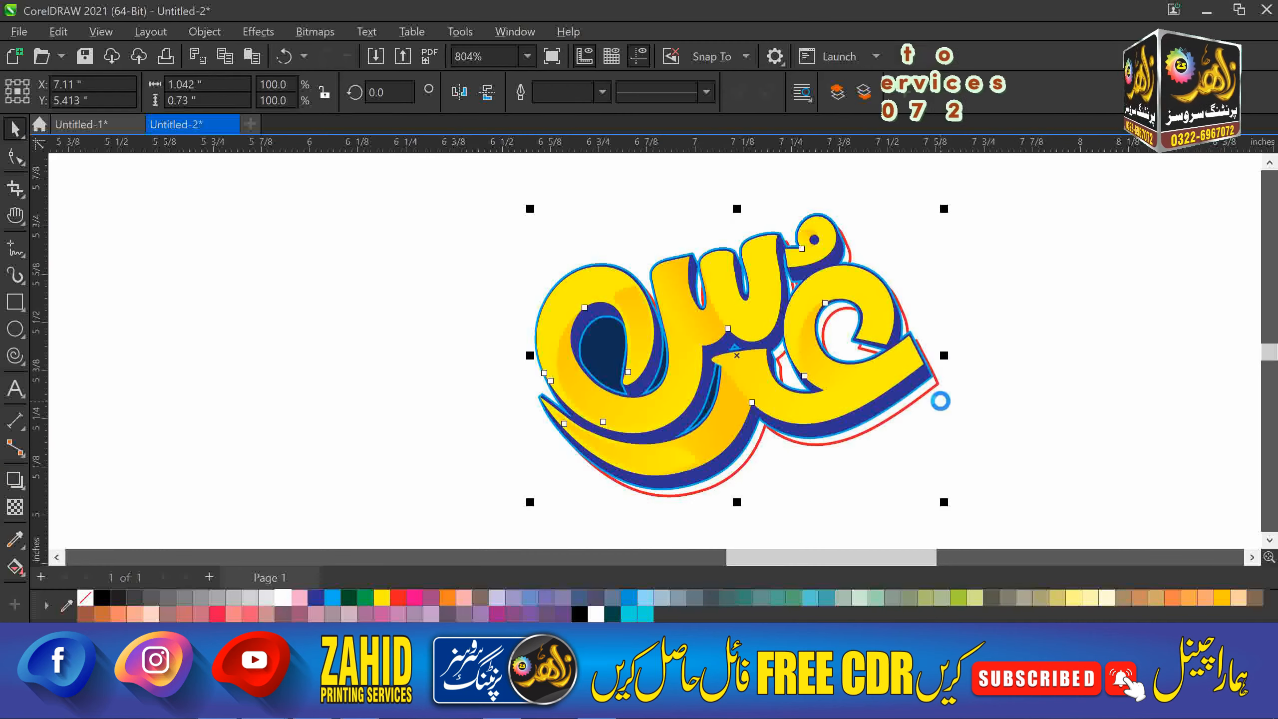
# Ungroup the عرس lettering and zoom in to select the ع piece.
pyautogui.hotkey('ctrl', 'u')
pyautogui.click(976, 293)
pyautogui.click(845, 398)
pyautogui.press('F2')
pyautogui.moveTo(998, 210); pyautogui.dragTo(557, 448)
pyautogui.click(711, 398)
# Drag linear gradients across the ع and middle س pieces, ending in orange.
pyautogui.press('g')
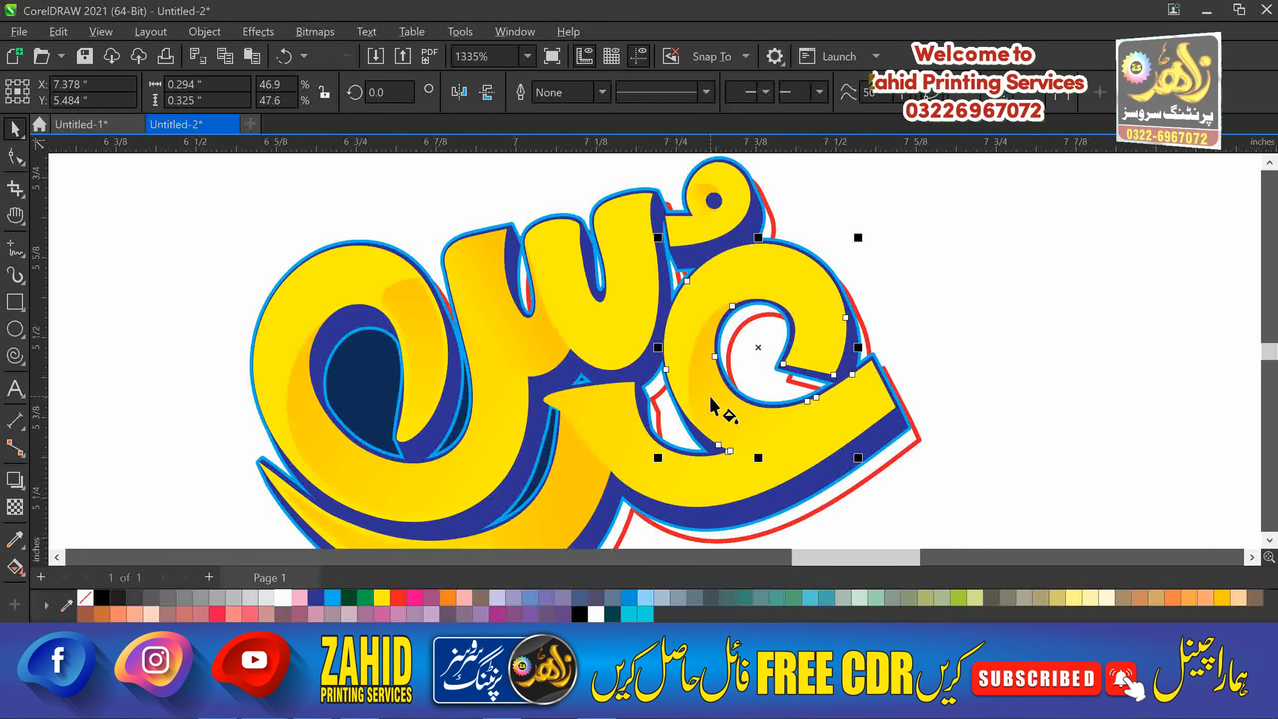
pyautogui.moveTo(687, 333); pyautogui.dragTo(789, 425)
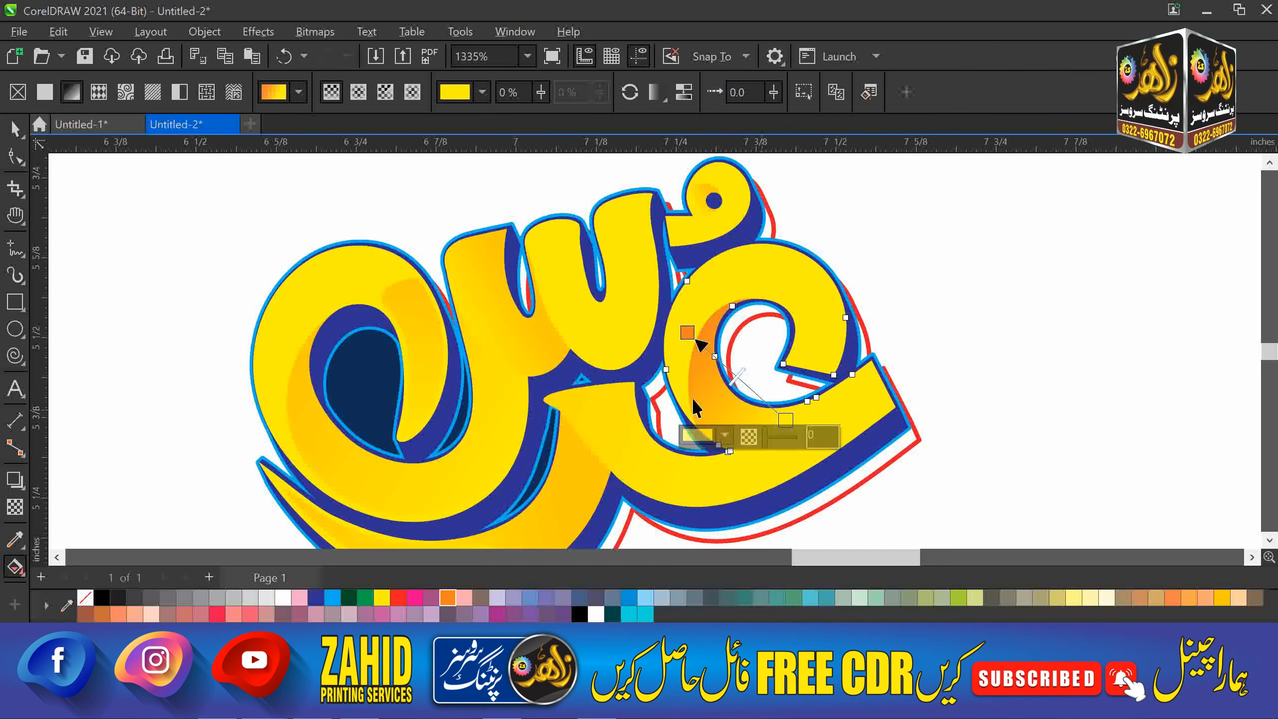
pyautogui.click(522, 346)
pyautogui.moveTo(496, 391); pyautogui.dragTo(558, 356)
pyautogui.click(451, 598)
pyautogui.press('space')
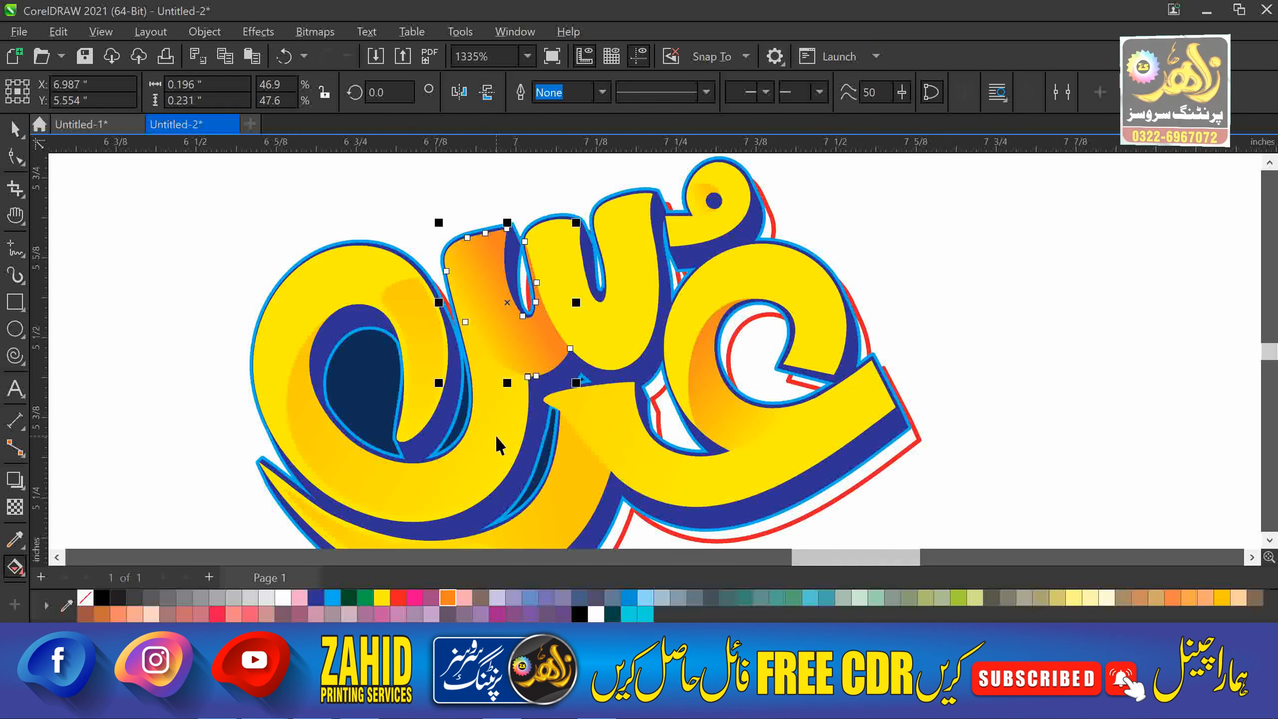
# Select the lower yellow piece, undoing an accidental move.
pyautogui.click(577, 479)
pyautogui.press('g')
pyautogui.press('space')
pyautogui.scroll(-2, 582, 445)
pyautogui.moveTo(572, 479); pyautogui.dragTo(553, 485)
pyautogui.hotkey('ctrl', 'z')
# Zoom into the lower letter tail and turn its gradient end node orange.
pyautogui.press('F2')
pyautogui.moveTo(456, 530); pyautogui.dragTo(636, 406)
pyautogui.scroll(-1, 766, 446)
pyautogui.press('g')
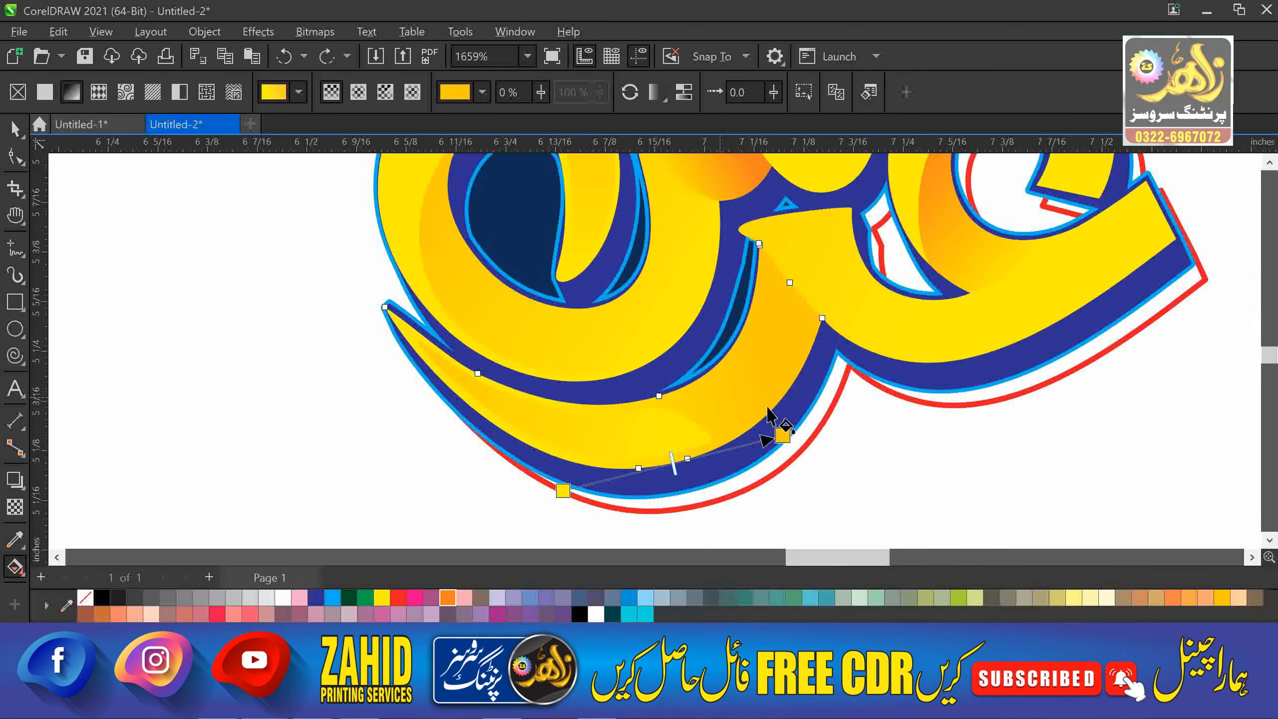
pyautogui.click(447, 598)
pyautogui.press('space')
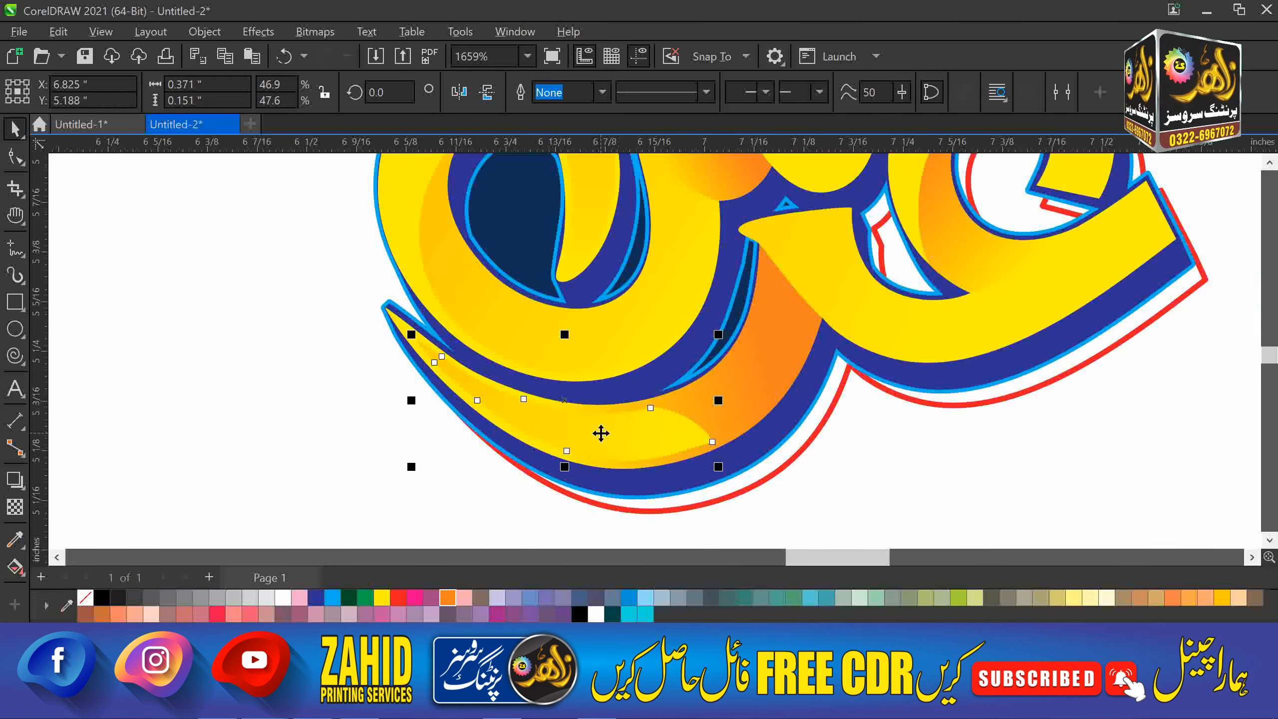
pyautogui.press('g')
pyautogui.click(446, 599)
pyautogui.click(422, 531)
# Zoom to the upper lettering and make the small upper piece's gradient end orange.
pyautogui.press('space')
pyautogui.scroll(-1, 568, 443)
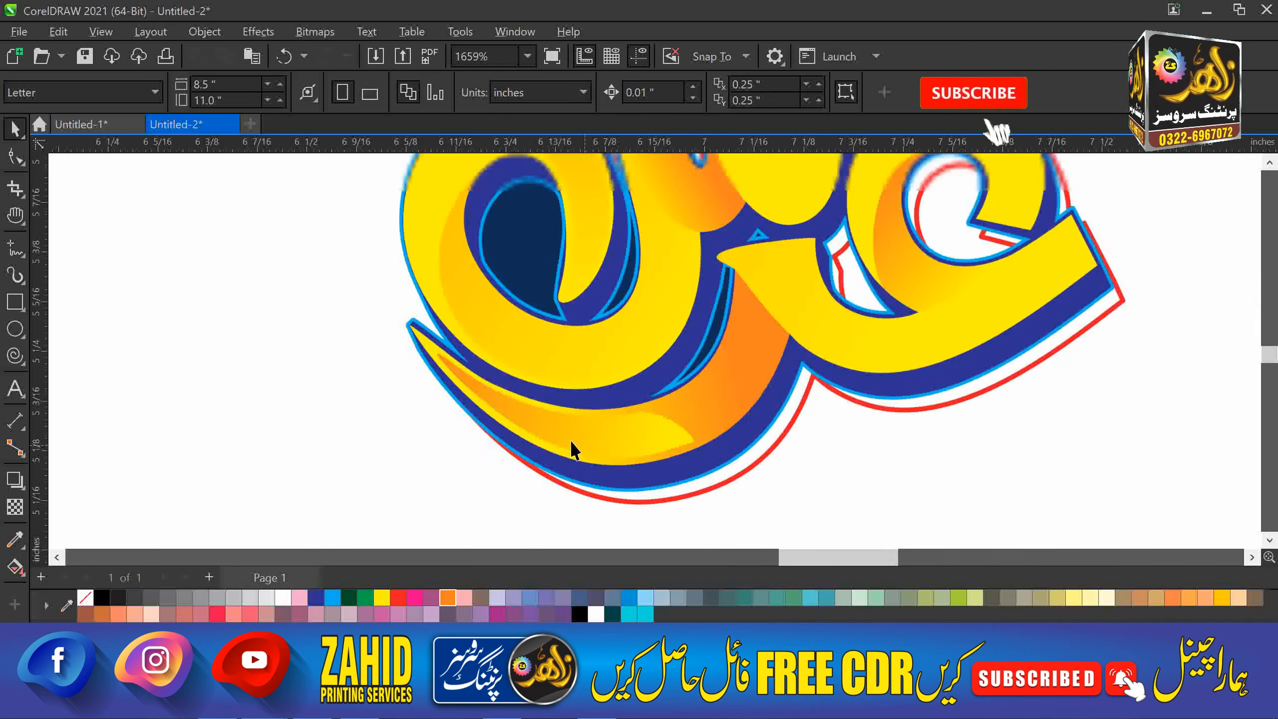
pyautogui.press('F2')
pyautogui.moveTo(397, 488); pyautogui.dragTo(935, 206)
pyautogui.press('h')
pyautogui.moveTo(754, 258); pyautogui.dragTo(747, 340)
pyautogui.press('space')
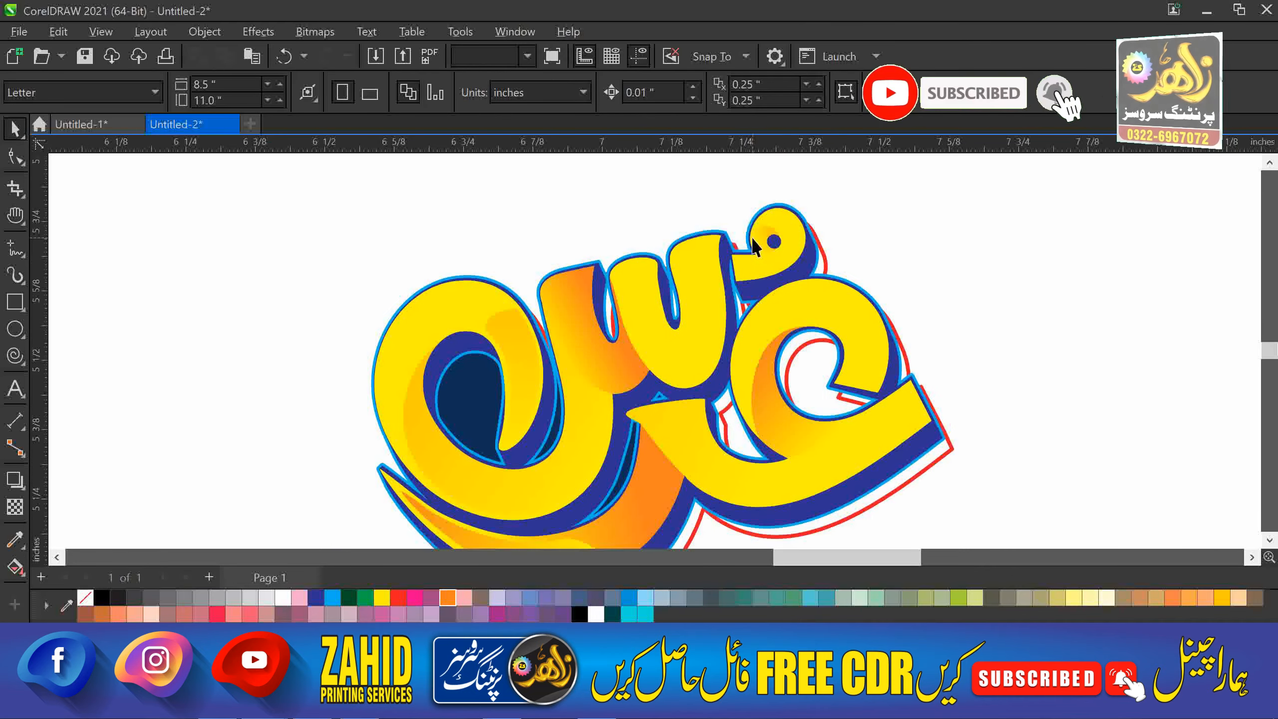
pyautogui.click(757, 240)
pyautogui.press('g')
pyautogui.click(449, 594)
pyautogui.press('space')
pyautogui.press('Escape')
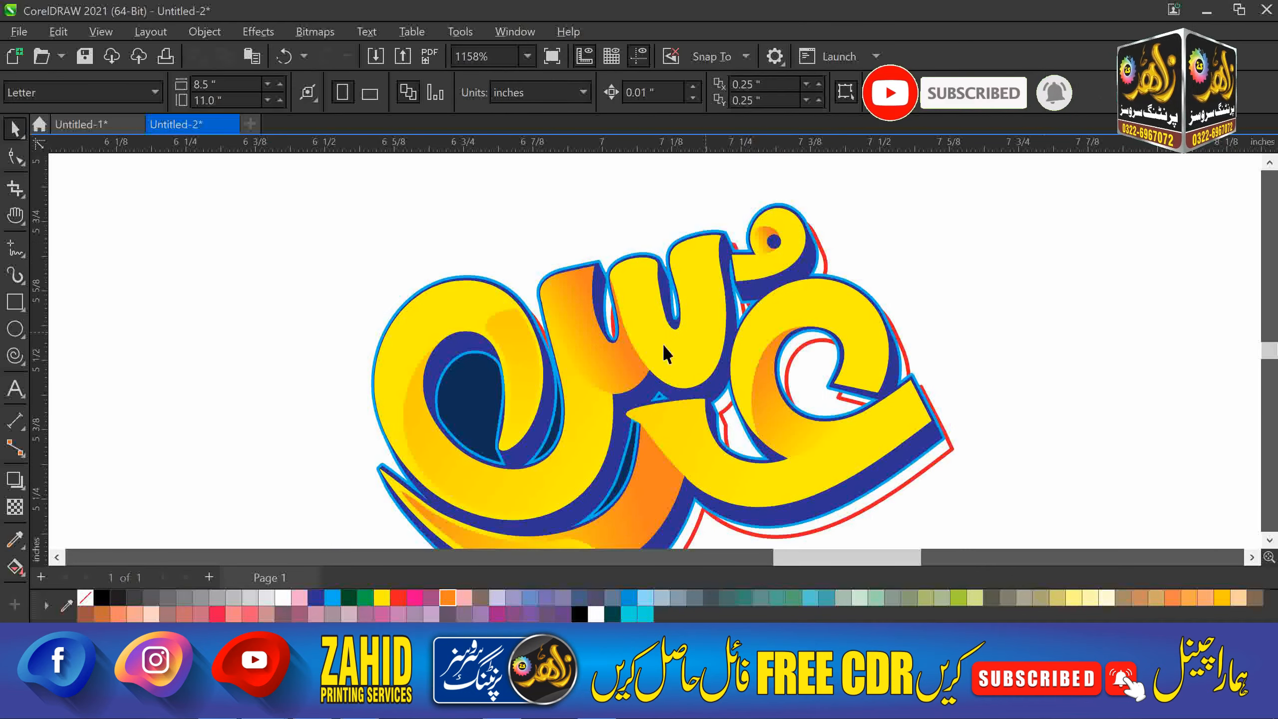
# Copy the orange gradient fill onto the loop piece and the large yellow letter.
pyautogui.click(515, 355)
pyautogui.hotkey('ctrl', 'shift', 'a')
pyautogui.click(695, 378)
pyautogui.click(648, 473)
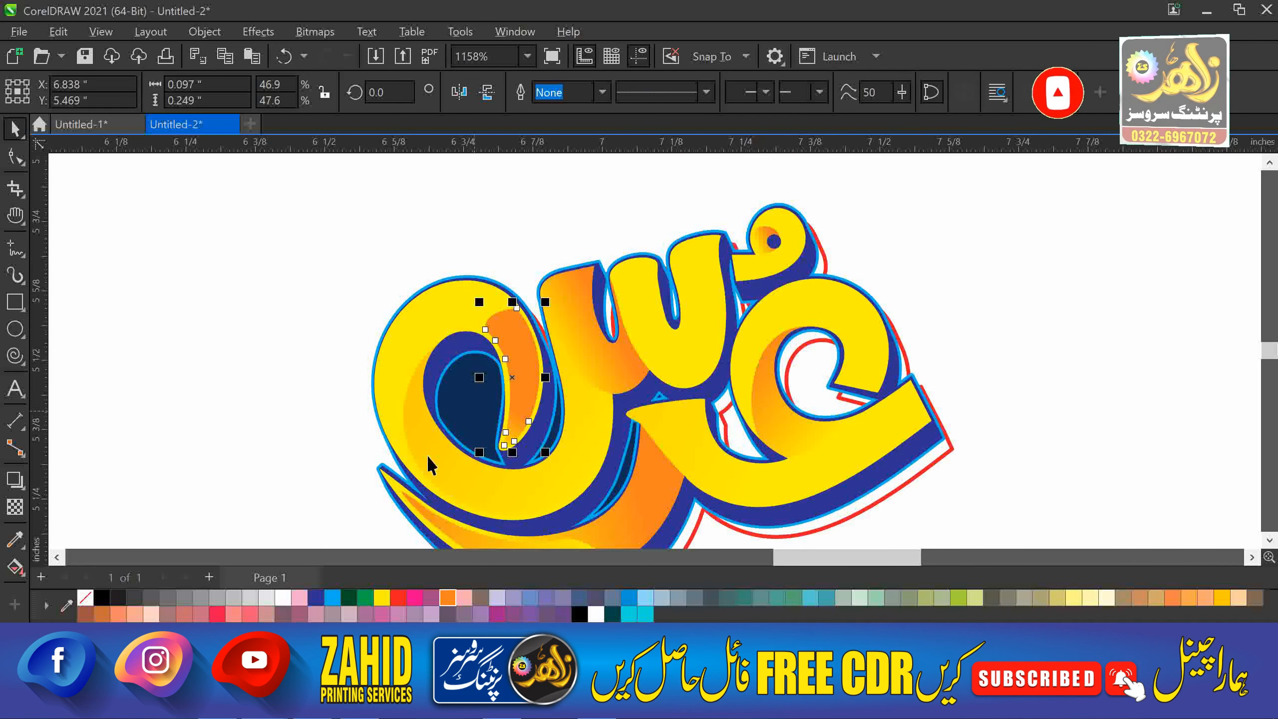
pyautogui.click(428, 456)
pyautogui.hotkey('ctrl', 'shift', 'a')
pyautogui.click(663, 380)
pyautogui.click(643, 503)
# Check the large letter's gradient handles, then select the small loop piece.
pyautogui.press('g')
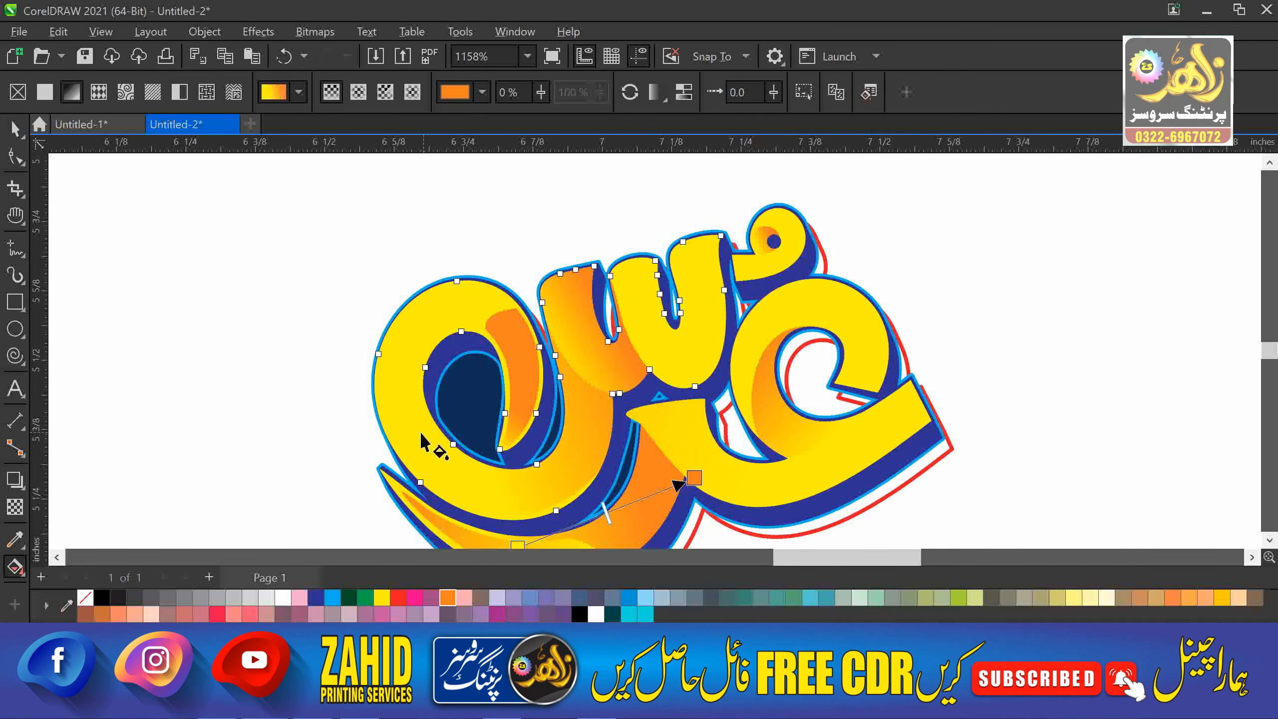
pyautogui.click(243, 407)
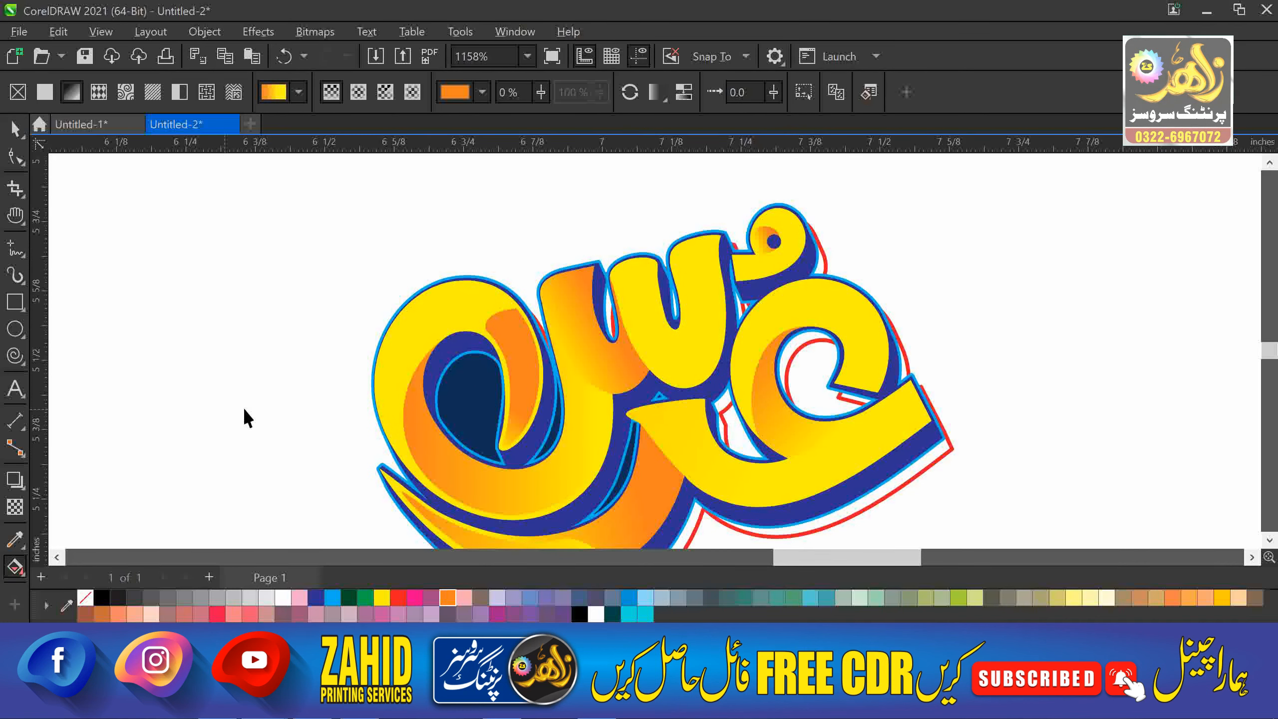
pyautogui.press('space')
pyautogui.click(519, 337)
# Draw a new linear gradient across the loop piece.
pyautogui.press('g')
pyautogui.moveTo(505, 443)
pyautogui.mouseDown()
pyautogui.moveTo(492, 347)
pyautogui.moveTo(510, 445)
pyautogui.mouseUp()
pyautogui.press('space')
pyautogui.scroll(-1, 459, 315)
pyautogui.click(328, 246)
# Drag the letter piece's gradient node to deepen its orange shading.
pyautogui.press('F2')
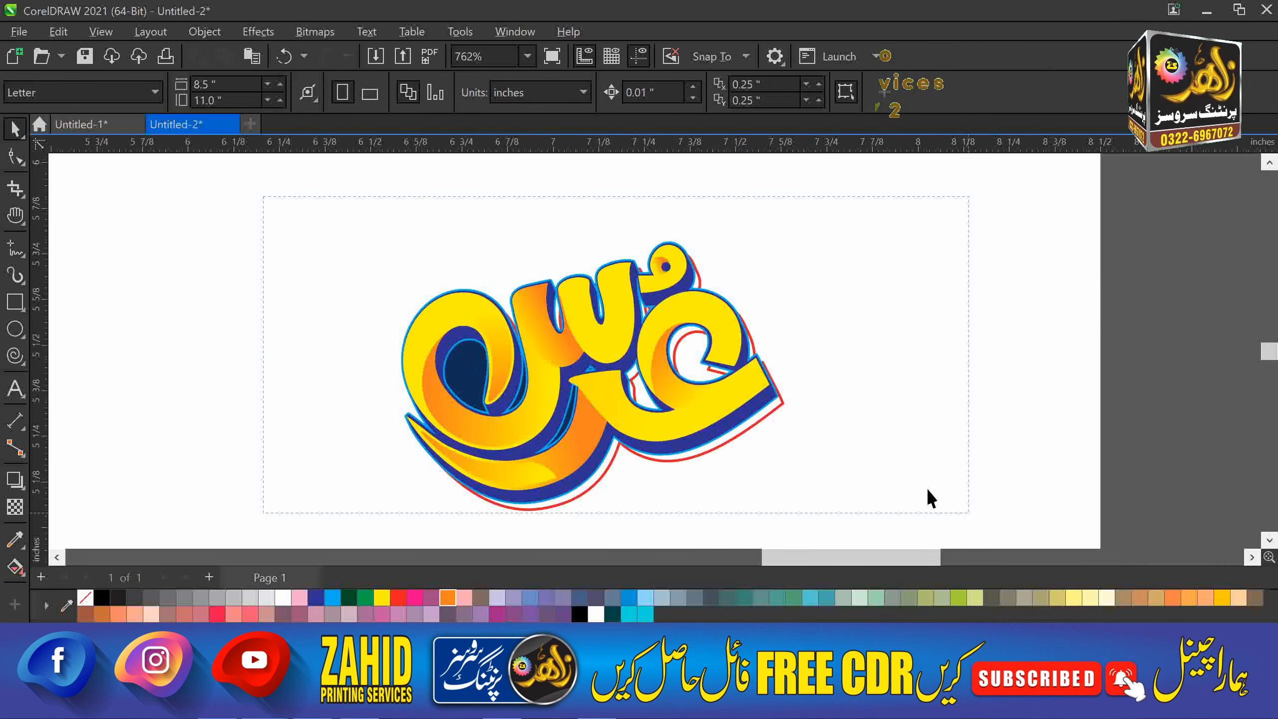
pyautogui.click(715, 385)
pyautogui.press('g')
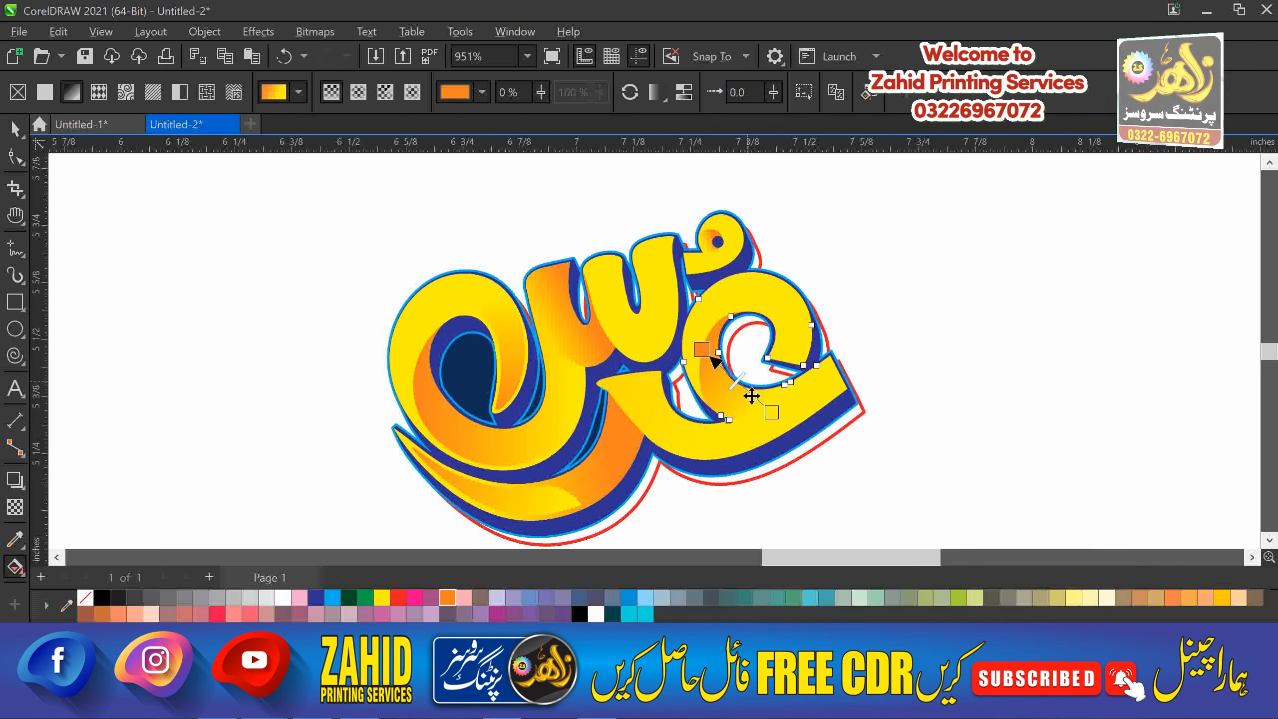
pyautogui.moveTo(738, 381); pyautogui.dragTo(752, 396)
pyautogui.press('space')
pyautogui.click(941, 450)
pyautogui.hotkey('ctrl', 'z')
pyautogui.hotkey('ctrl', 'shift', 'z')
pyautogui.click(941, 447)
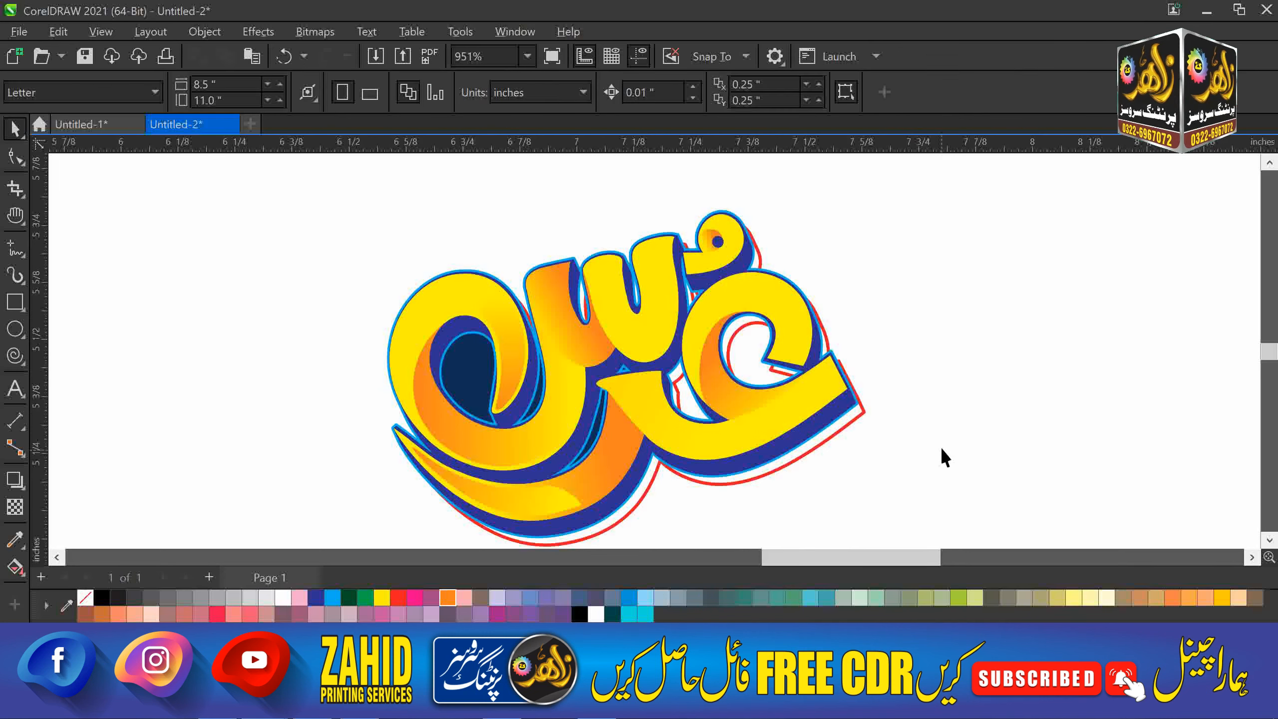
# Delete the red-outlined backing shape and zoom to fit the whole lettering.
pyautogui.scroll(-1, 940, 446)
pyautogui.moveTo(873, 434); pyautogui.dragTo(962, 453)
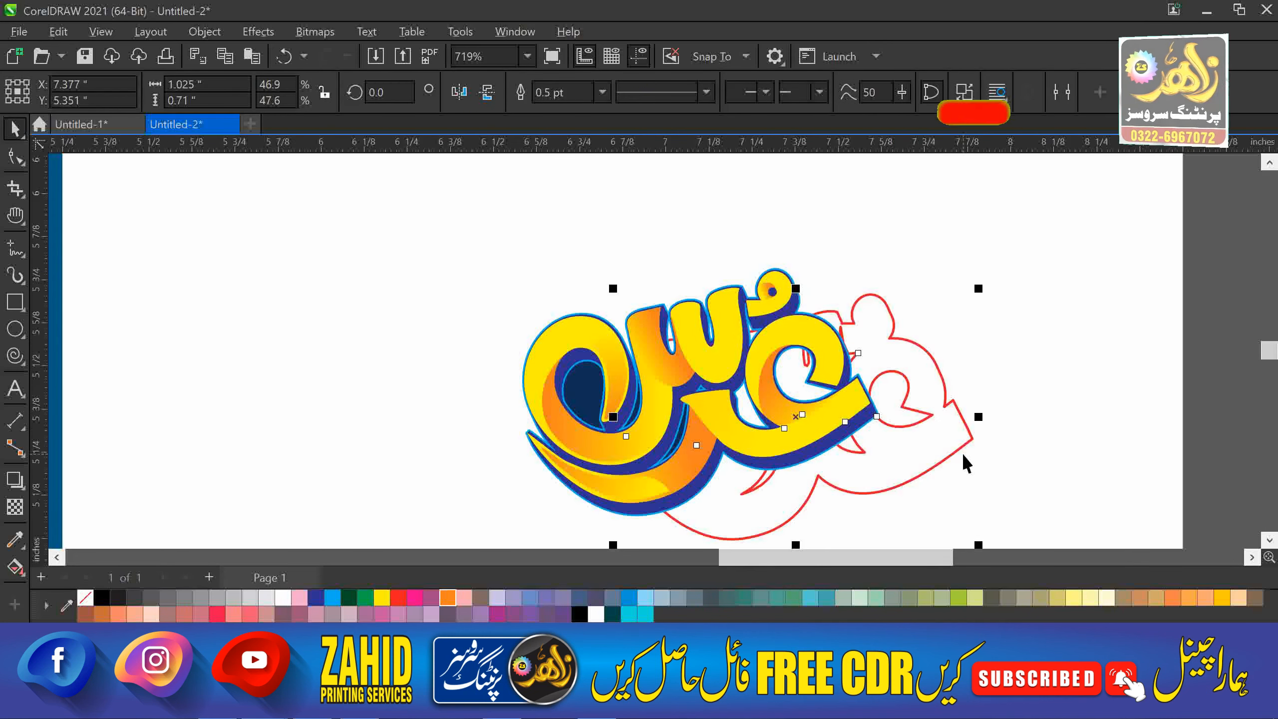
pyautogui.press('Delete')
pyautogui.scroll(-1, 955, 428)
pyautogui.moveTo(1004, 283); pyautogui.dragTo(599, 523)
pyautogui.hotkey('shift', 'F2')
pyautogui.click(1014, 382)
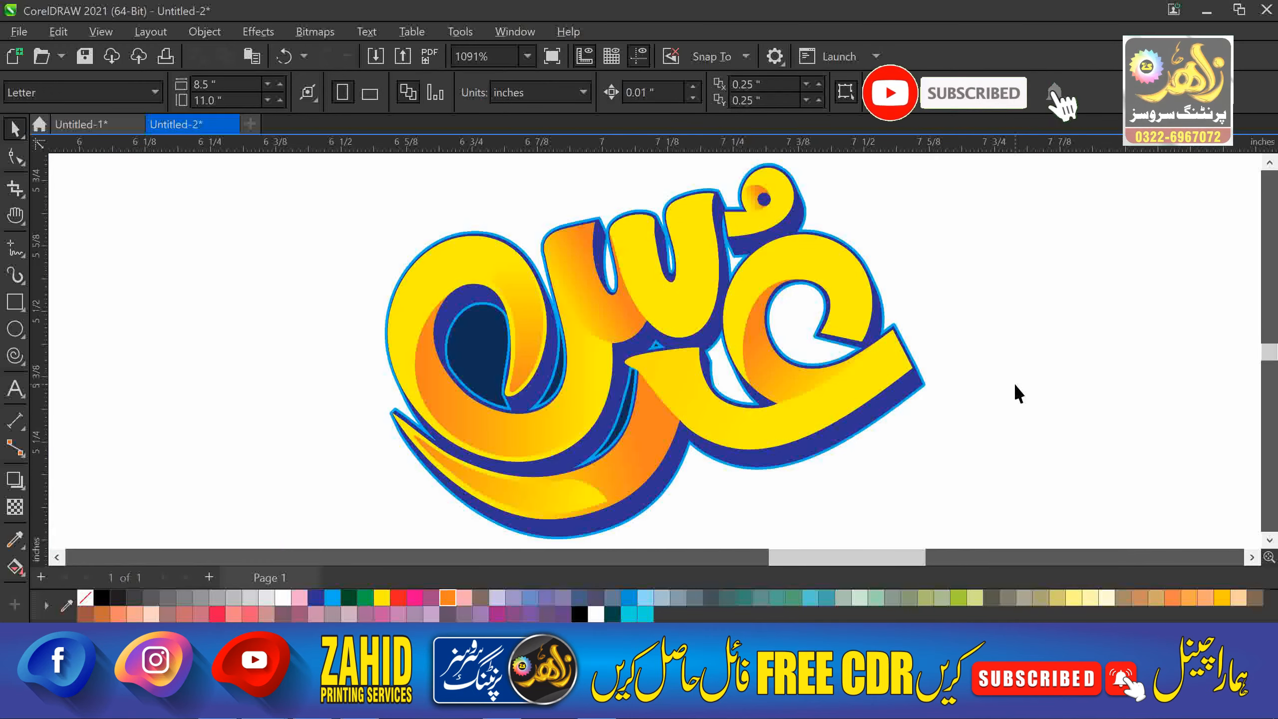
pyautogui.scroll(-5, 1014, 382)
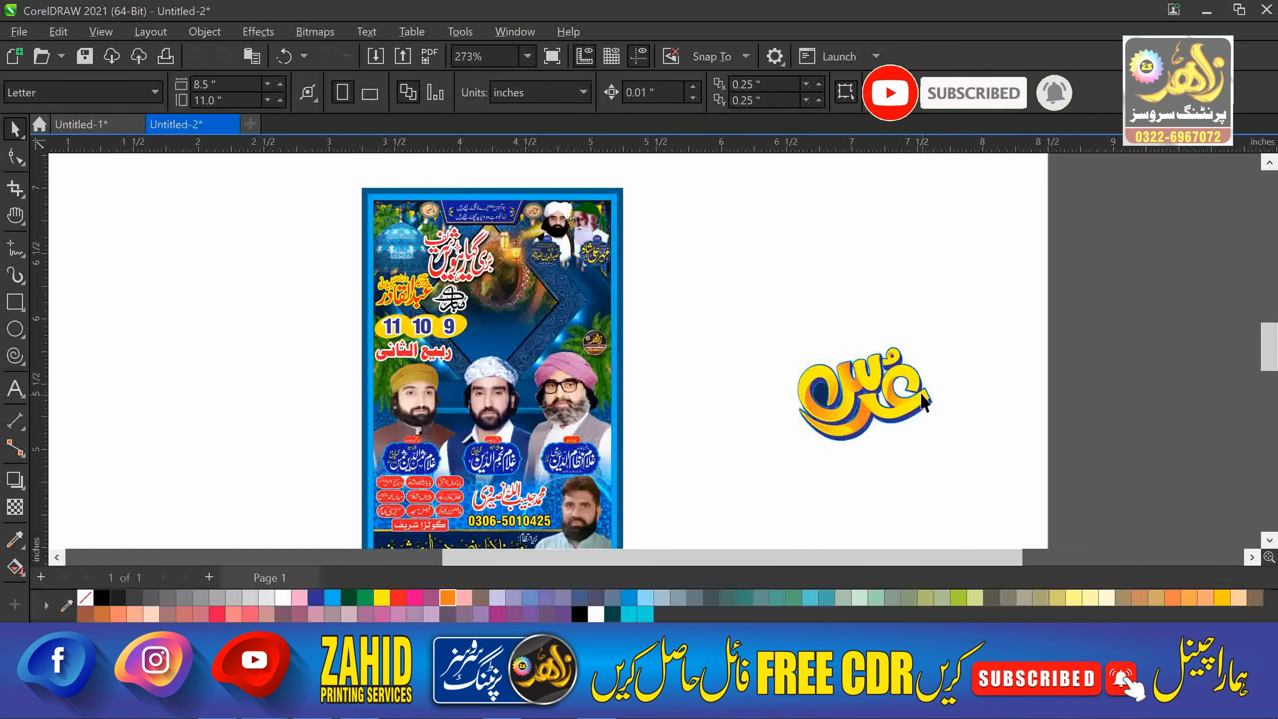
# Type a 'Password:' line with the file's password above the عرس logo.
pyautogui.press('h')
pyautogui.moveTo(622, 392); pyautogui.dragTo(519, 364)
pyautogui.press('F8')
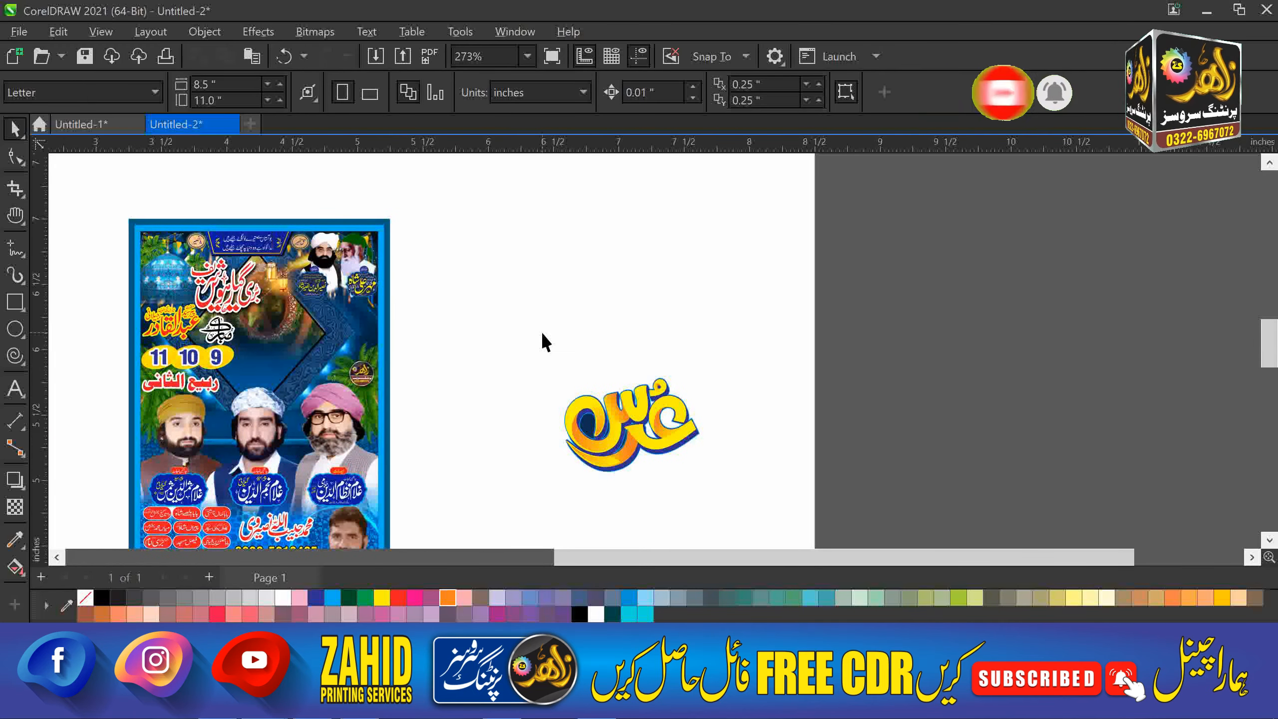
pyautogui.click(542, 311)
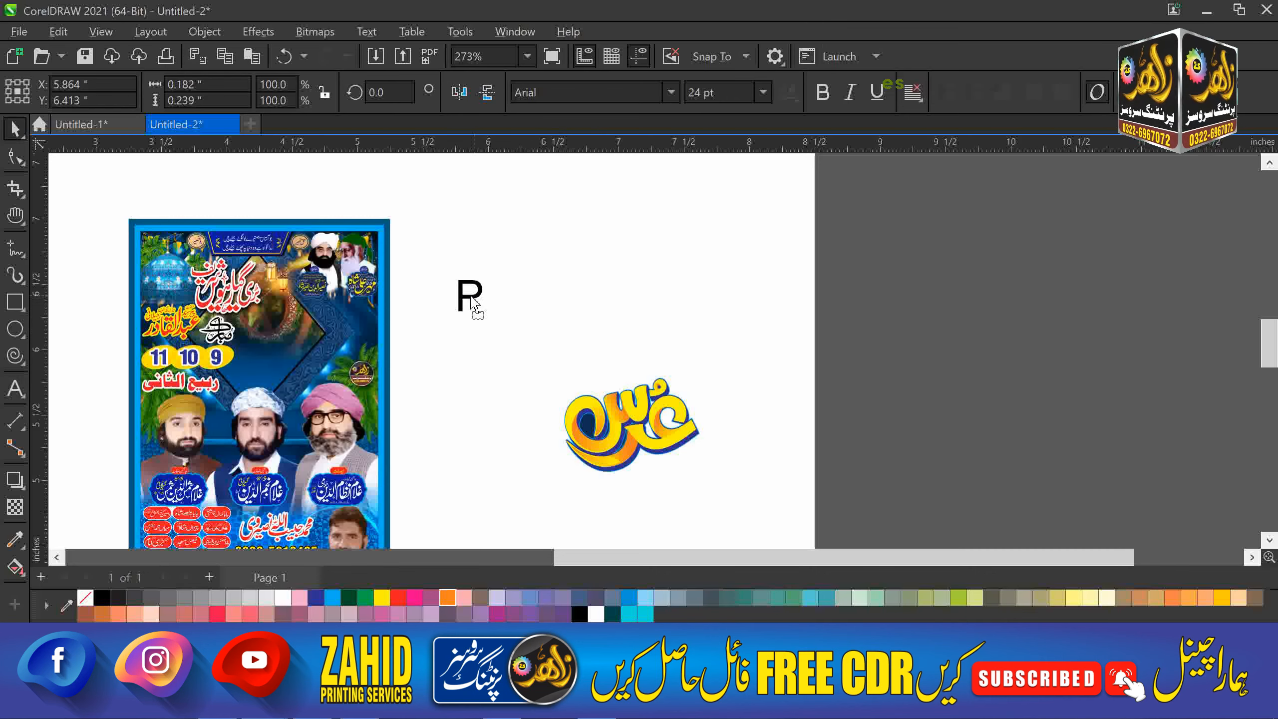
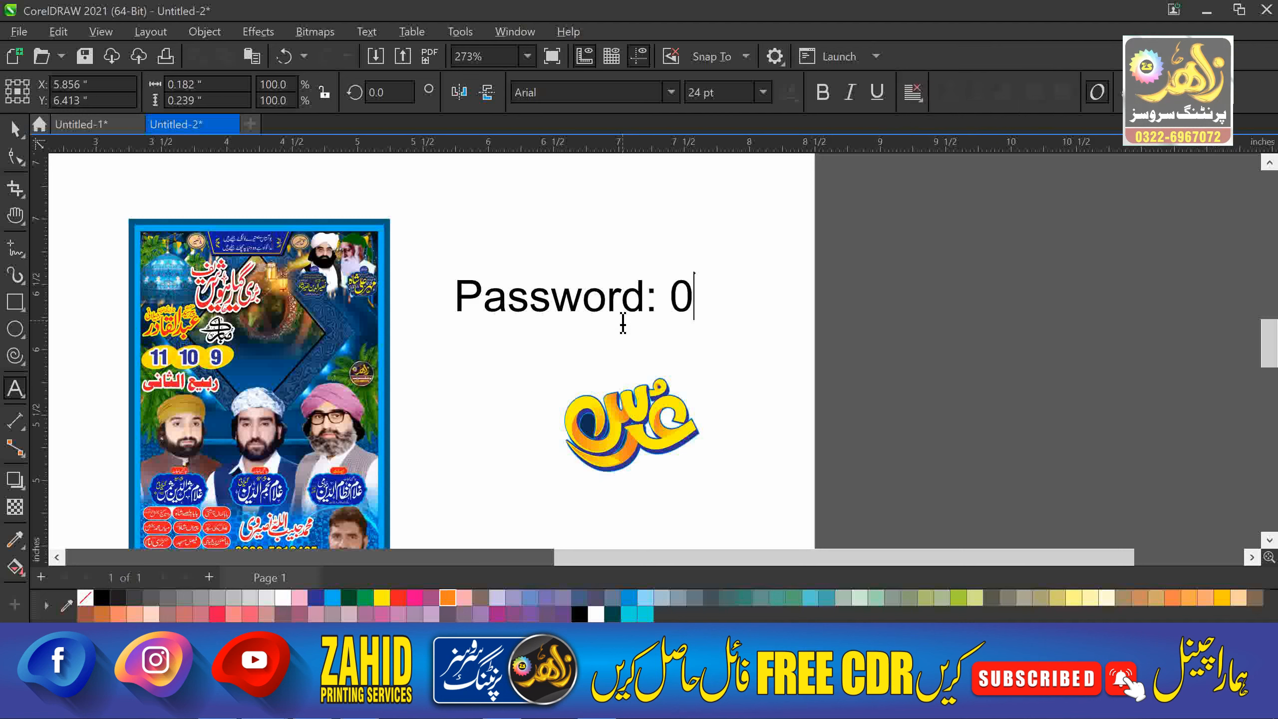
pyautogui.press('BackSpace')
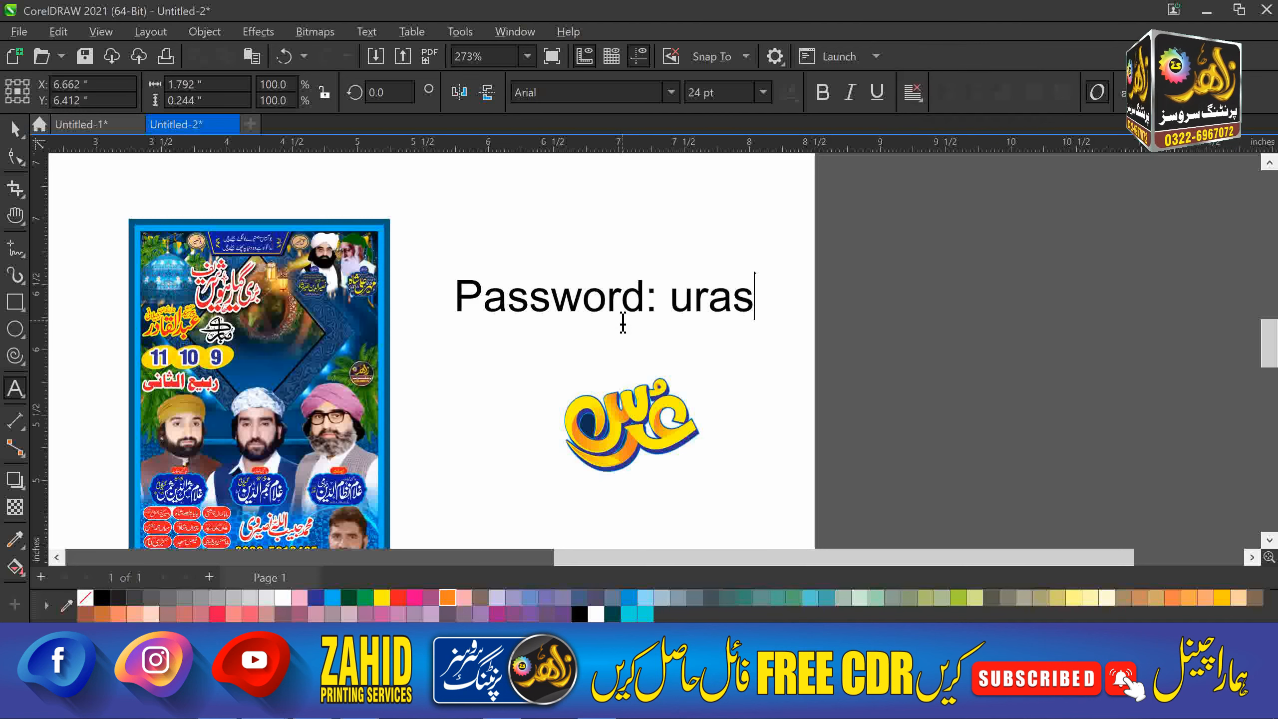
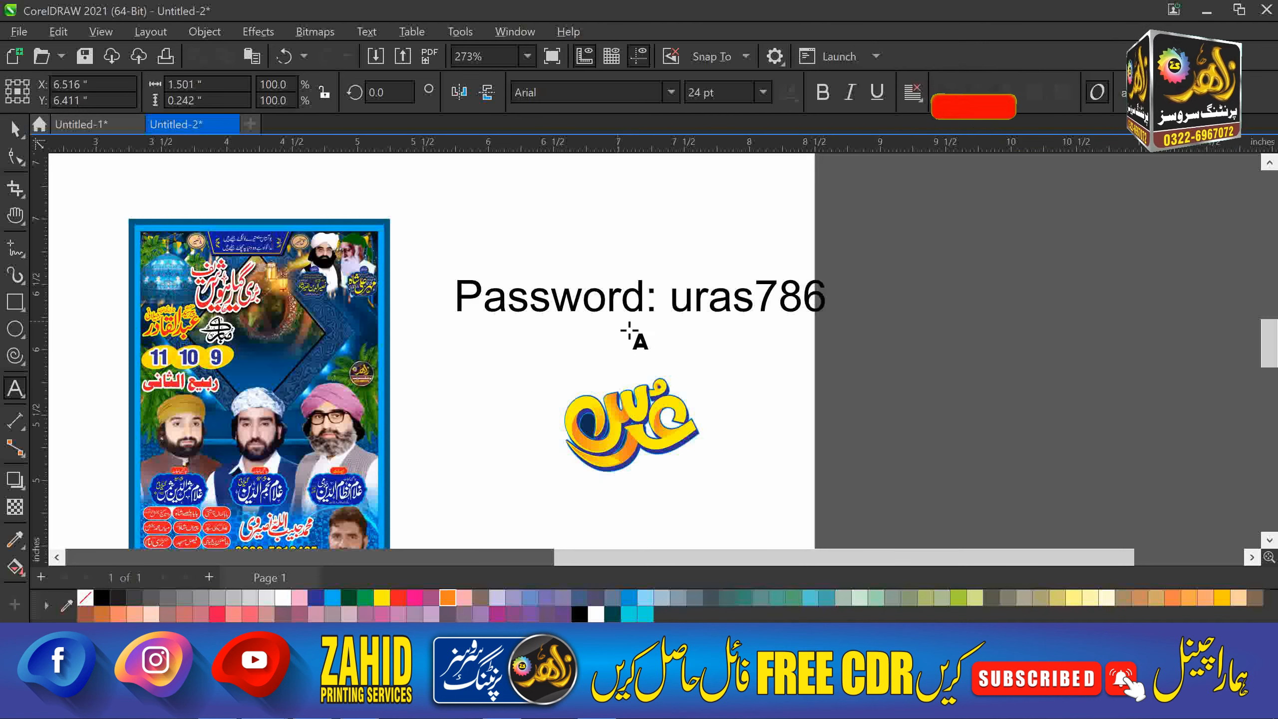
pyautogui.hotkey('ctrl', 'a')
pyautogui.hotkey('ctrl', 'space')
pyautogui.click(753, 354)
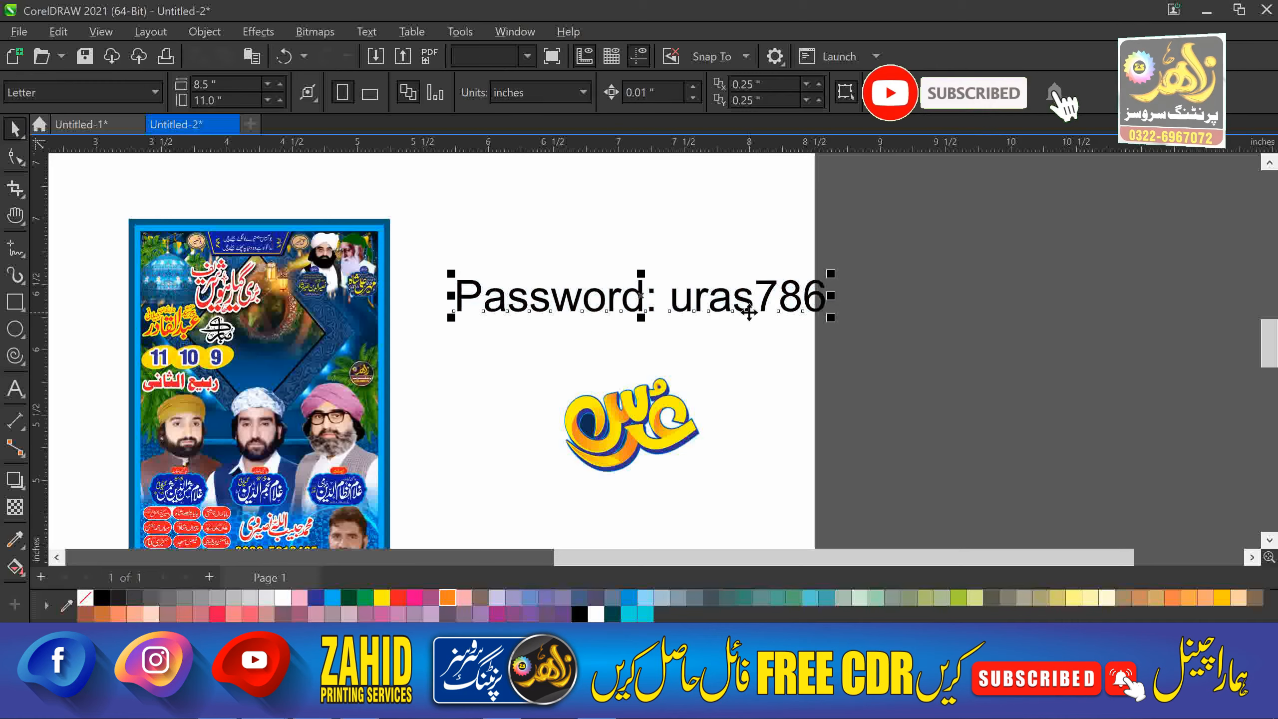